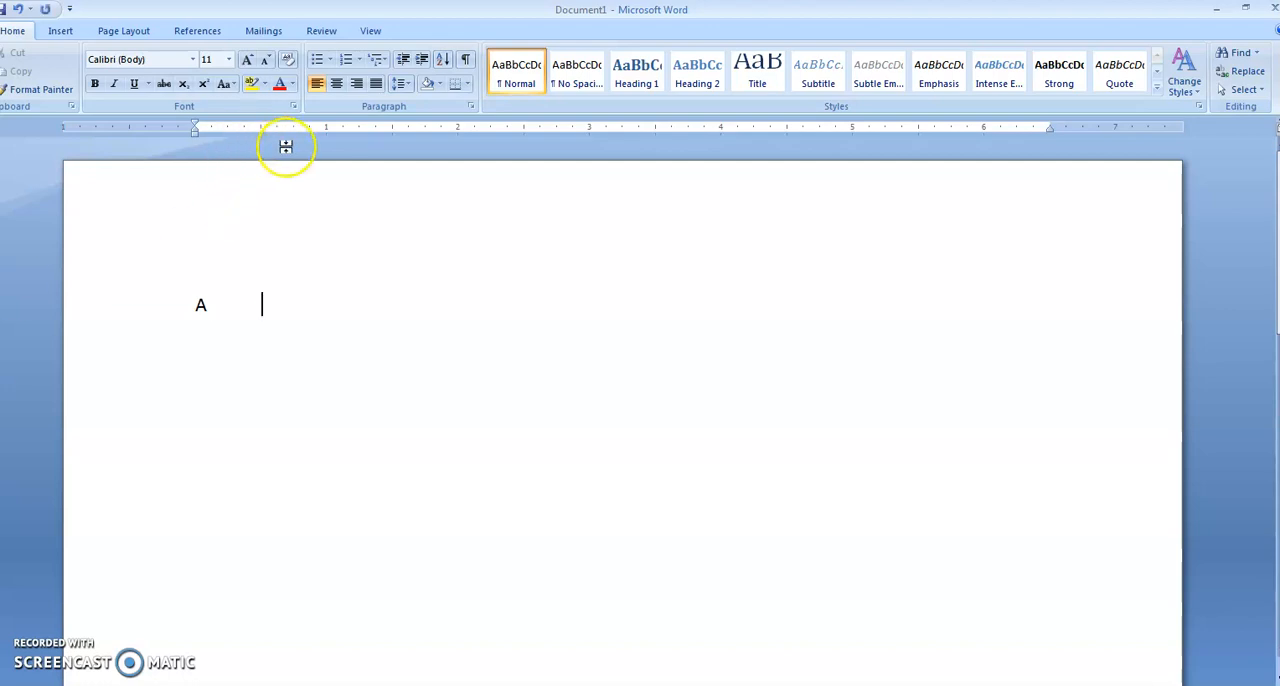
Try the default tab stops with the letters f, d and g spaced after the A, and clear the whole line.
text(f d g g g  g)
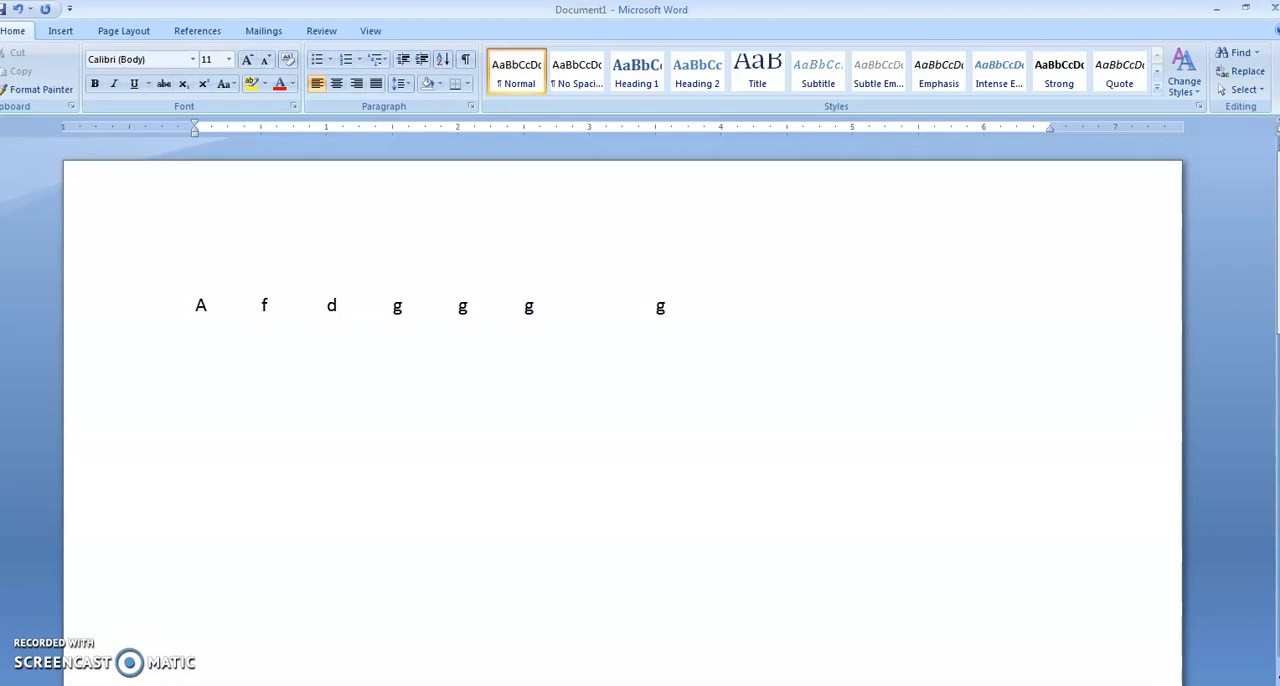
drag(696, 314, 128, 308)
key(BackSpace)
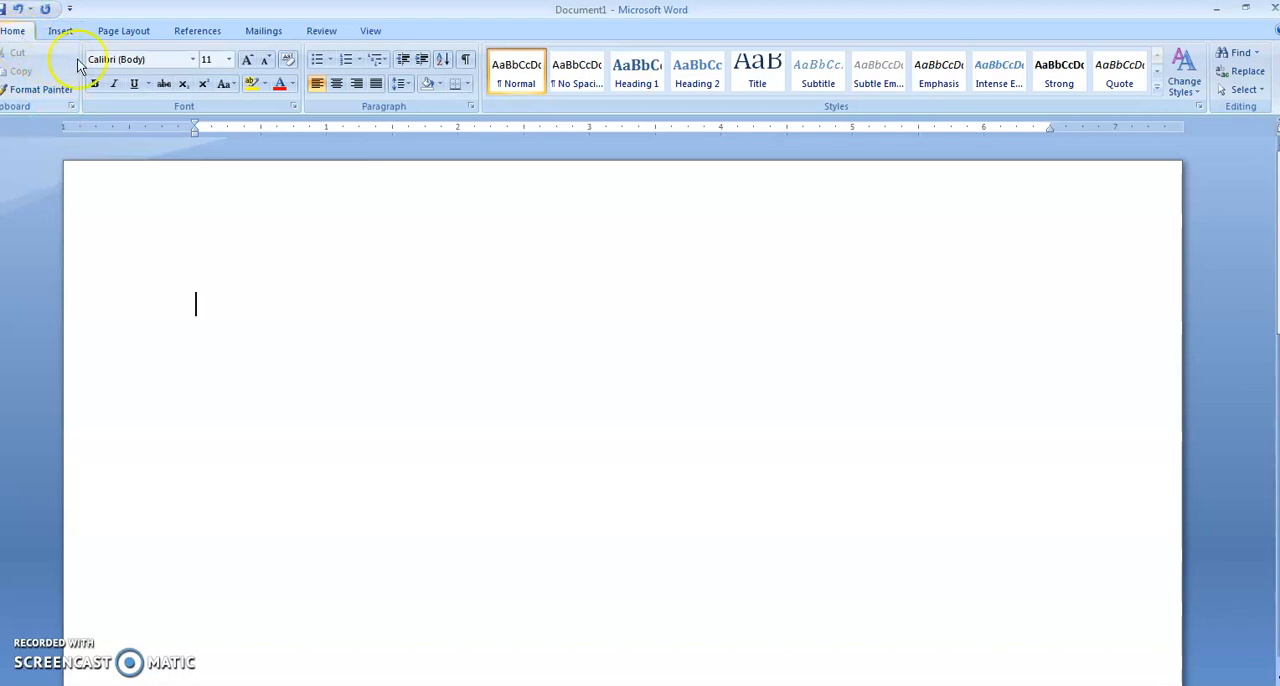
Set custom tab stops for the paragraph: left-aligned at 1", centered at 3" and right-aligned at 6", all without a leader.
click(471, 107)
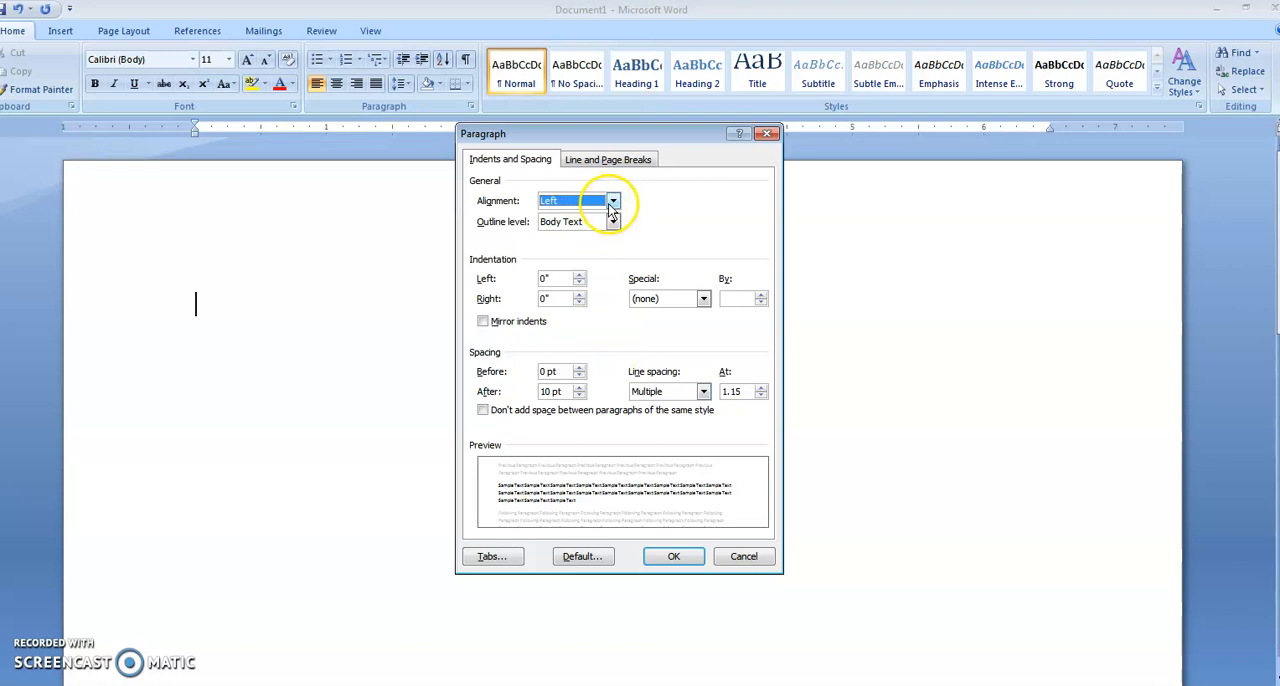
click(492, 557)
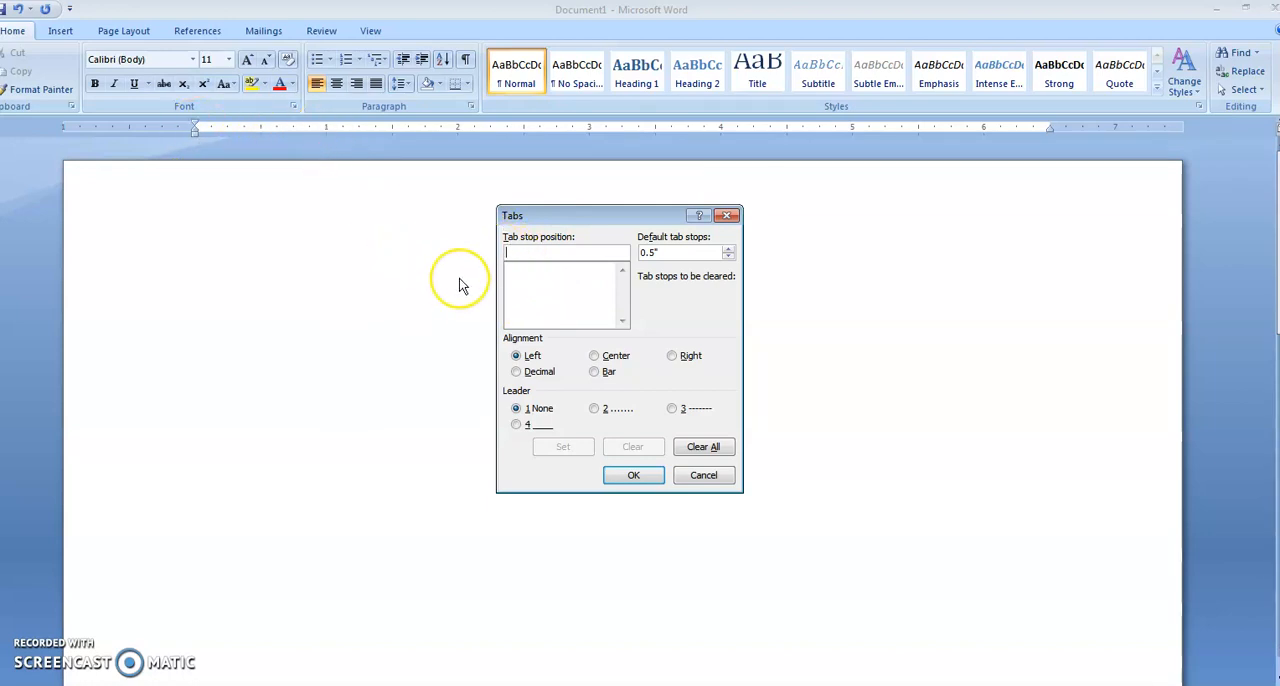
text(1)
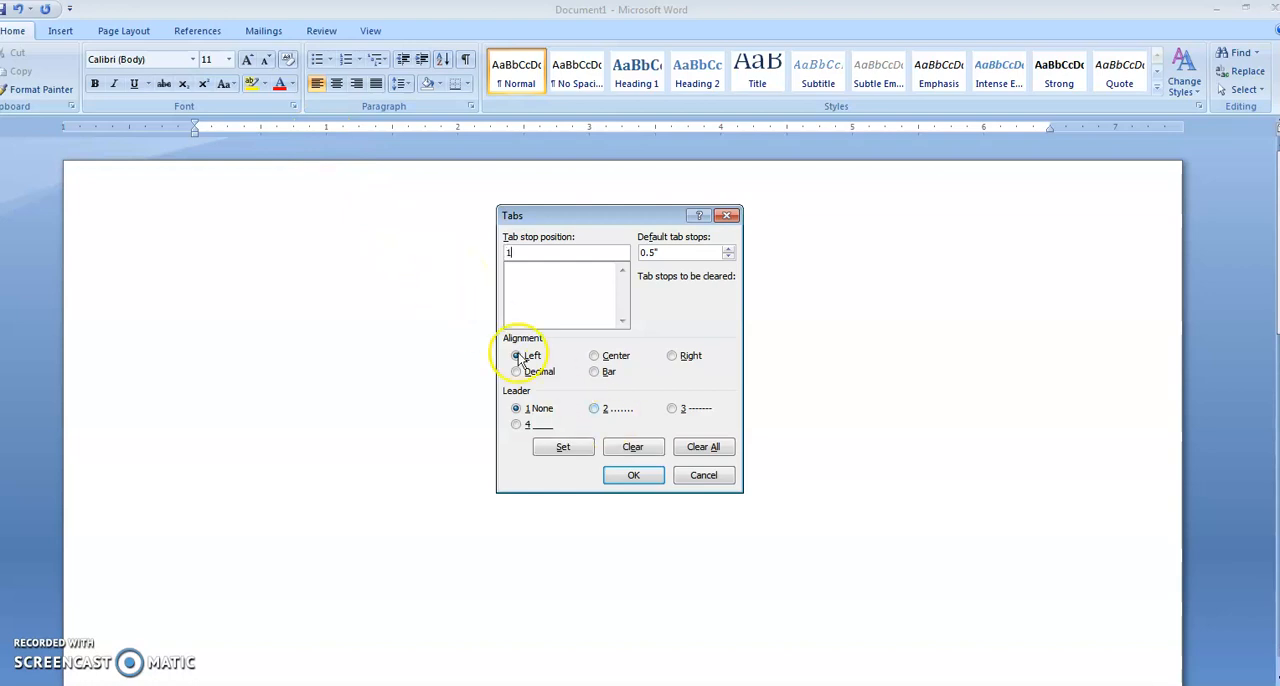
click(574, 447)
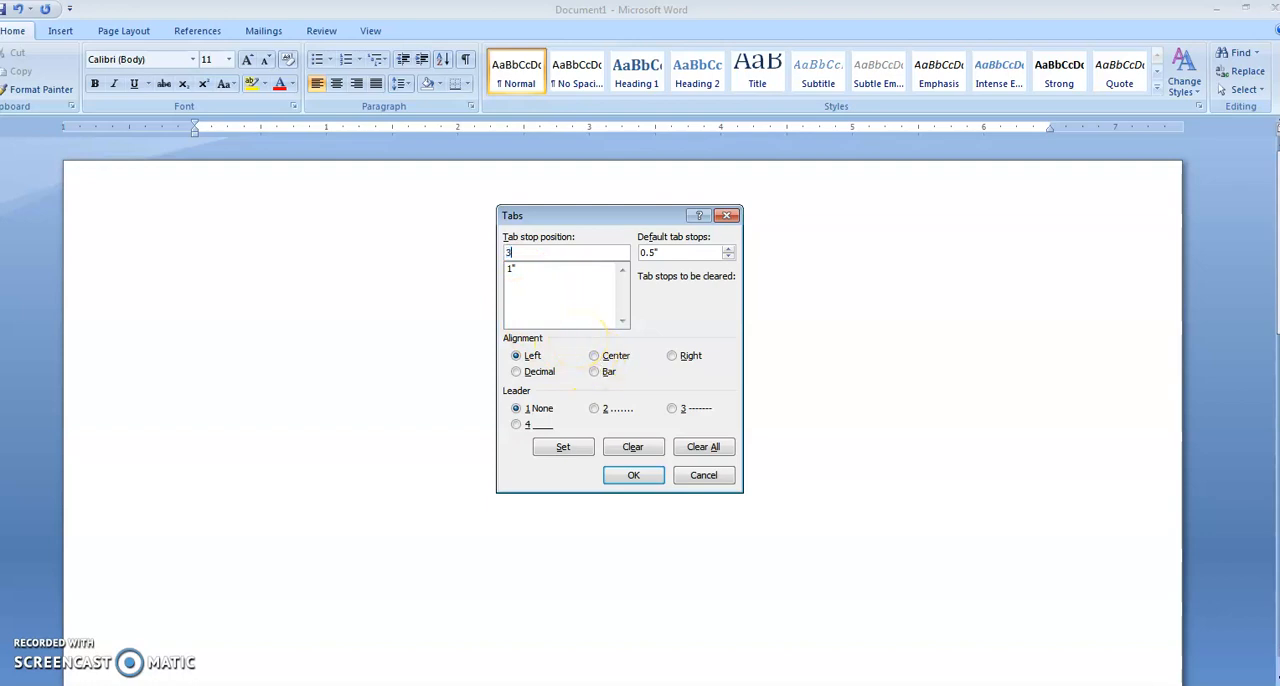
click(594, 356)
click(566, 446)
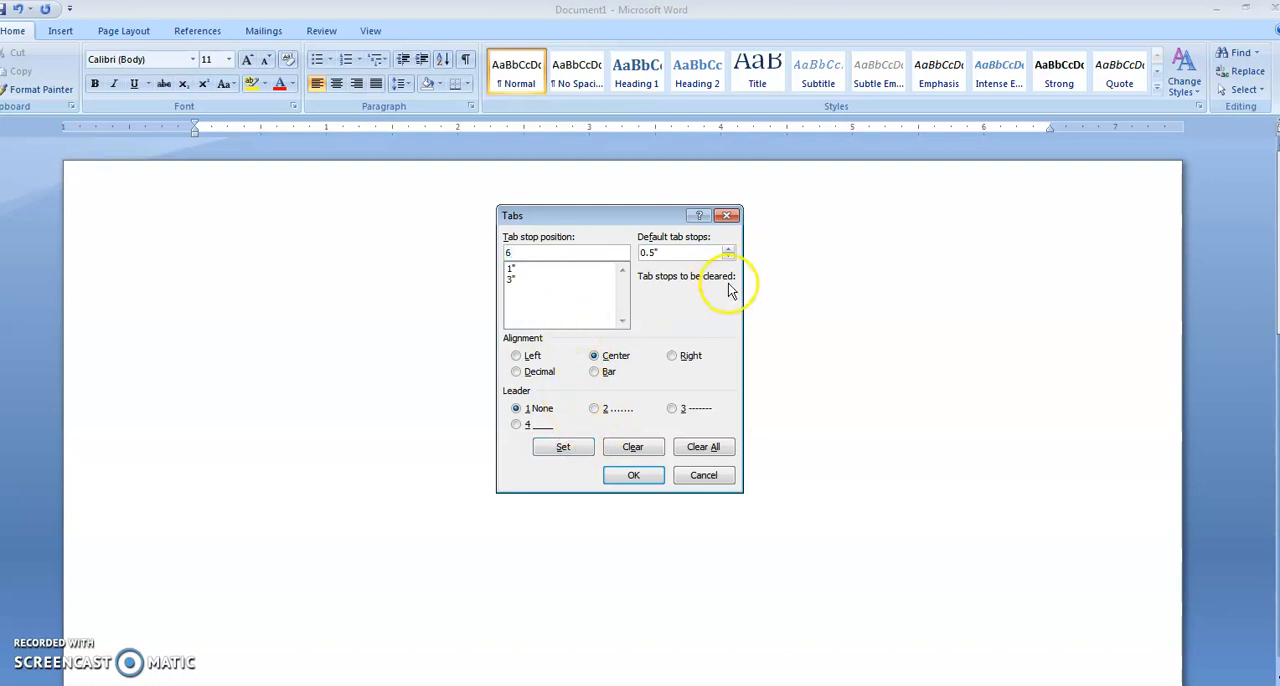
click(672, 356)
click(560, 449)
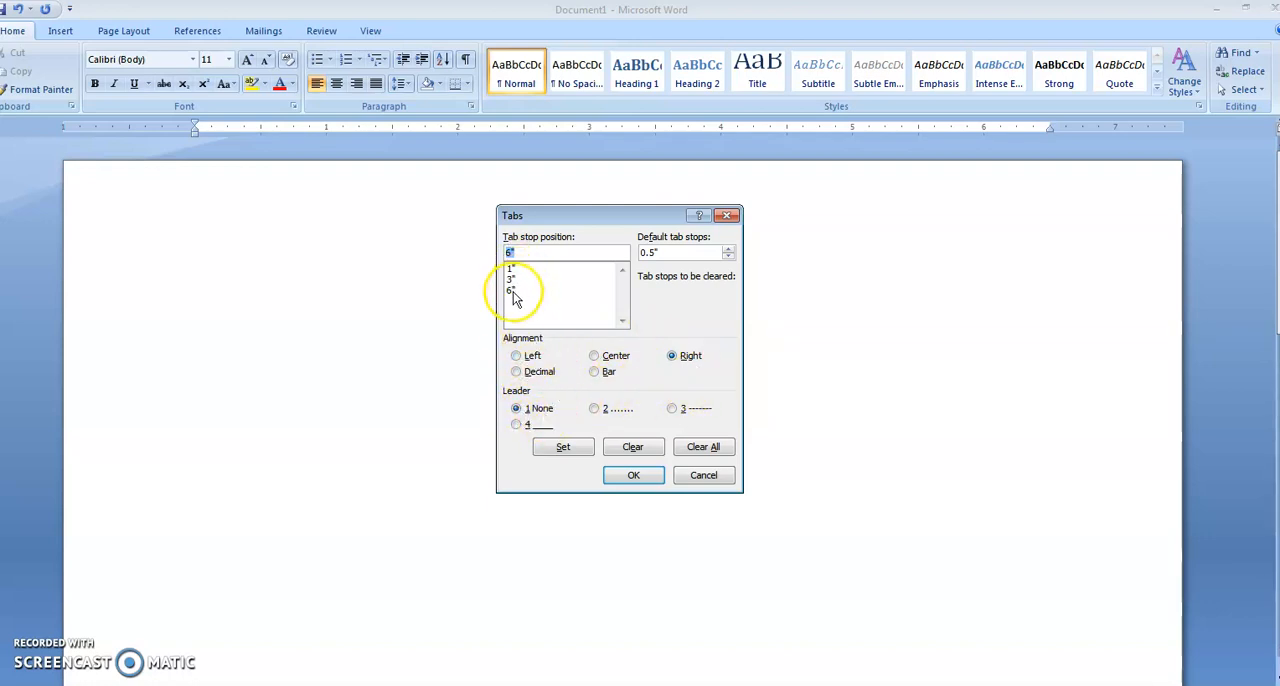
click(645, 476)
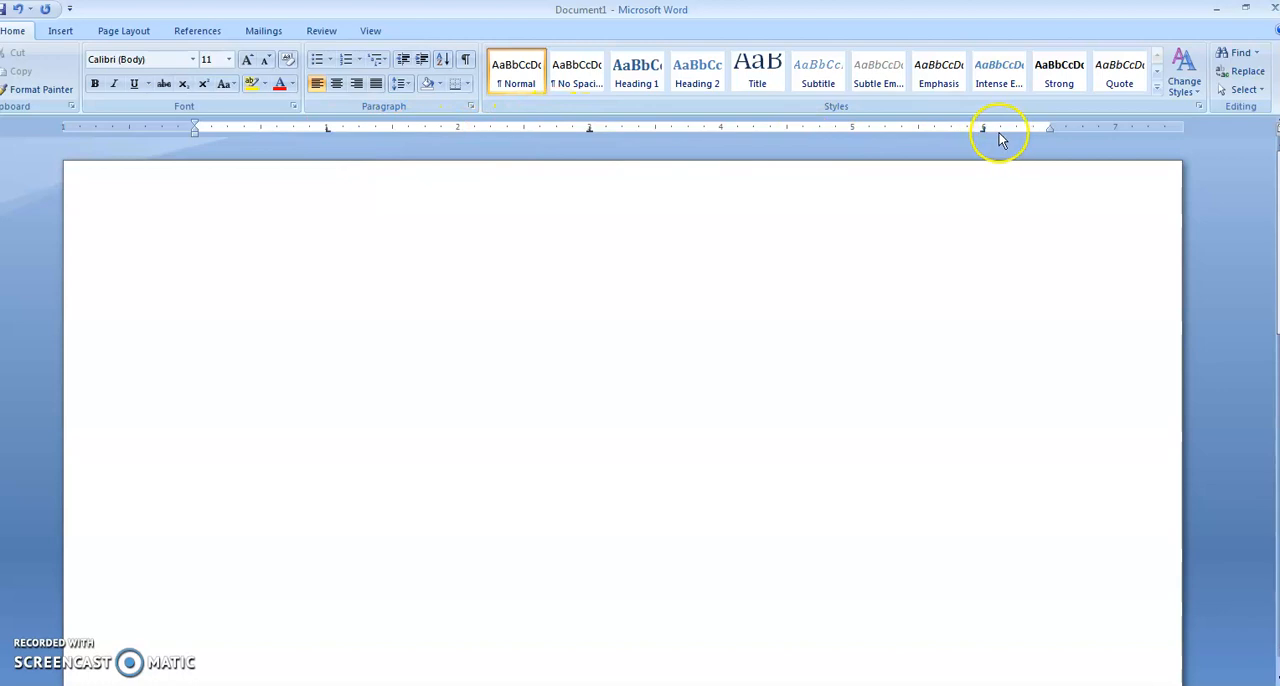
Enter the heading Biodata at the 3" tab stop and a row of Name, a colon and "ghfvh bhjkh hjkhkj" at the three stops.
drag(330, 152, 337, 200)
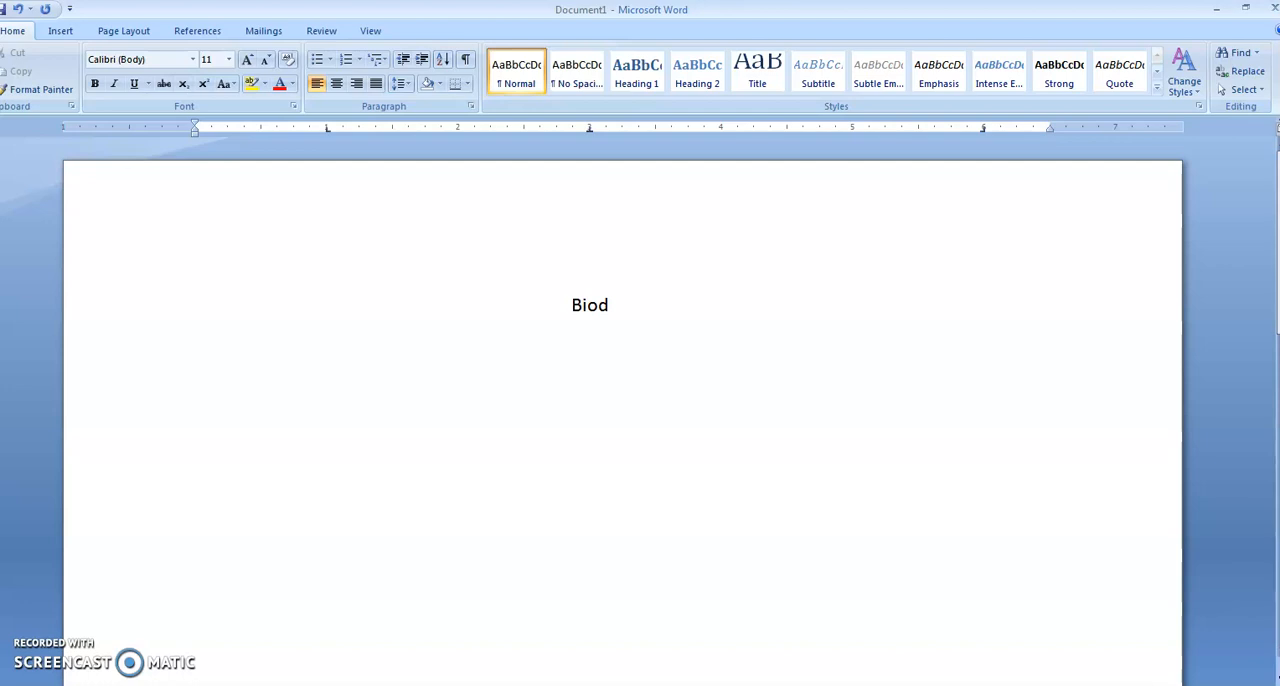
text(ata)
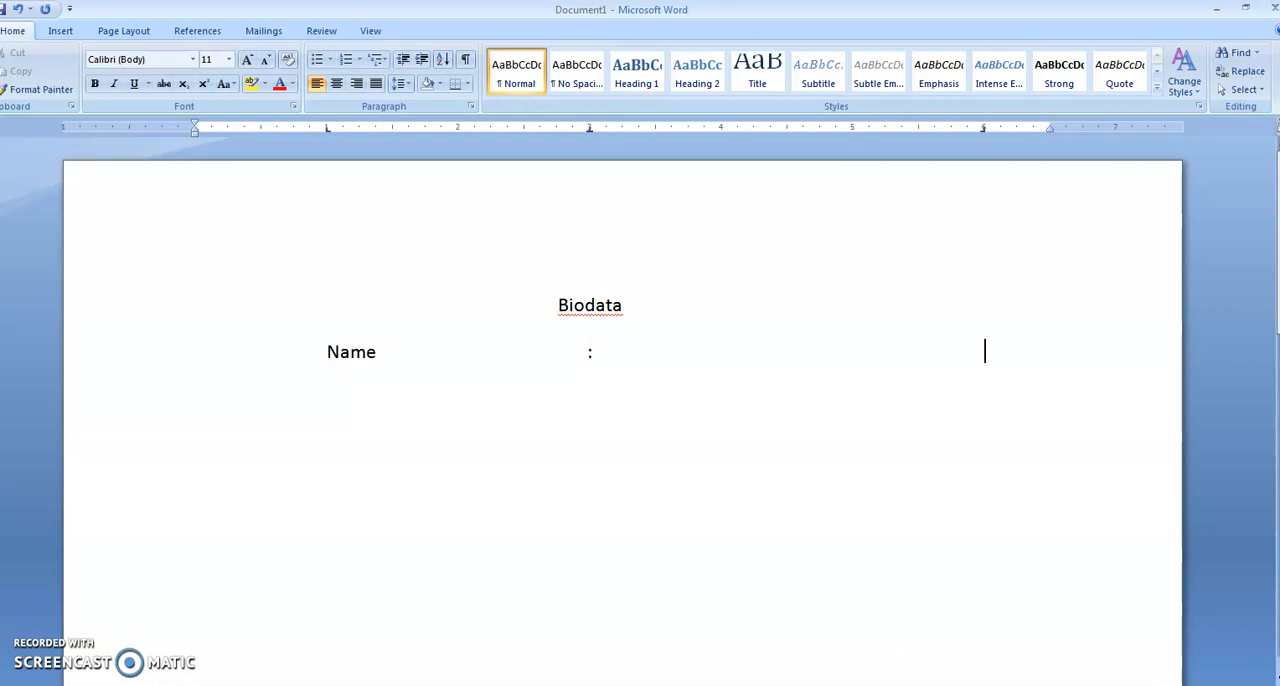
text(bhjkh hjkhkj)
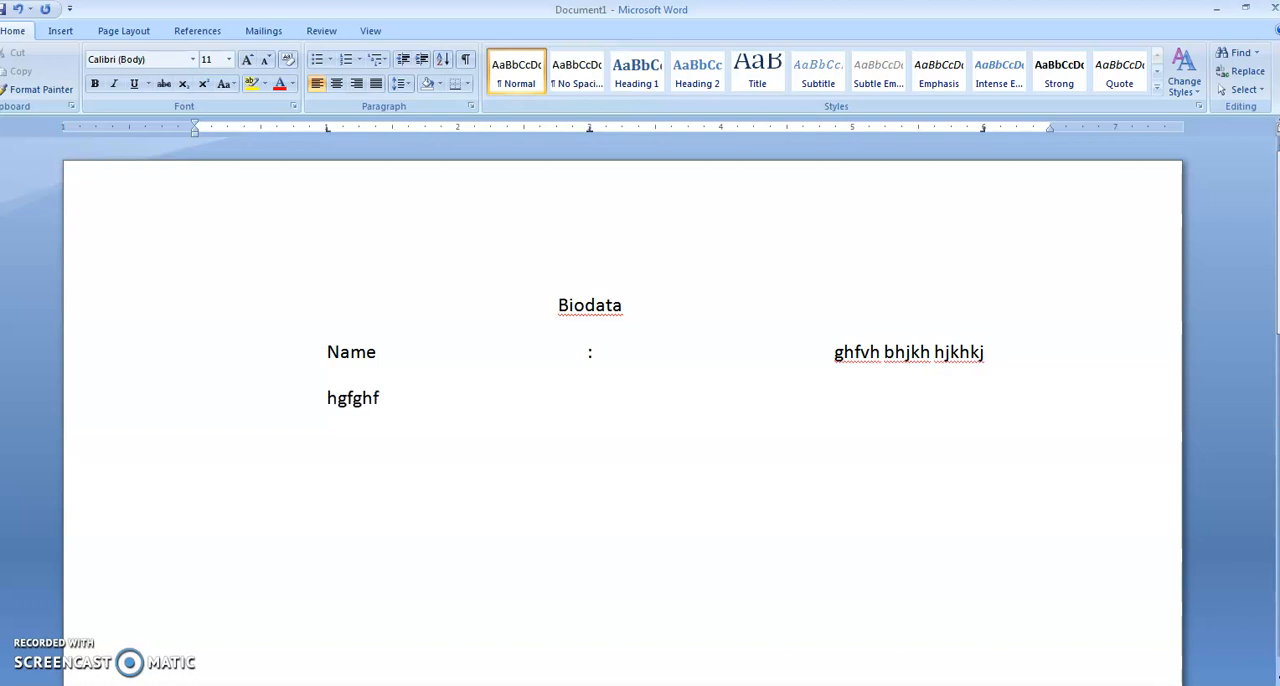
Add a row with Hgfghfghfgh, hgvhghjghj and hgvhjgfhjghjghjghjghjghjghj at the three tab stops, and start a new line below.
key(Tab)
text(hgvhghjghj)
key(Tab)
text(hgvhjgfhjghjghjghjghjghjghj)
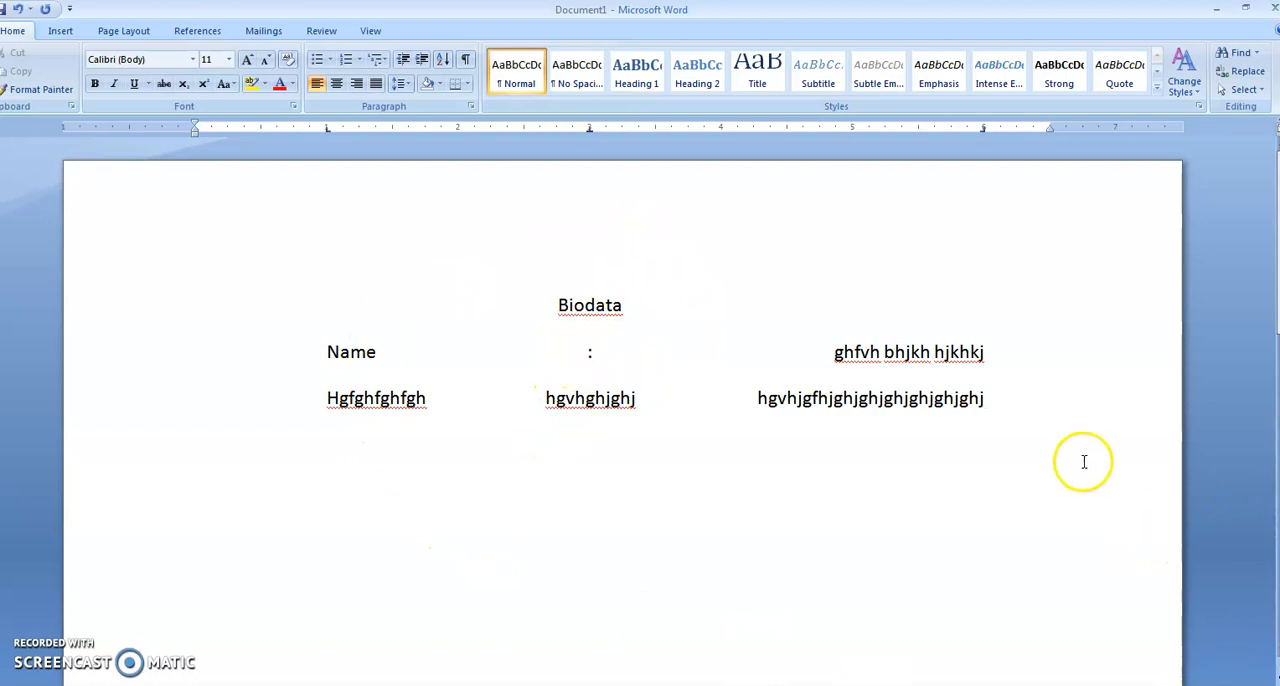
key(Return)
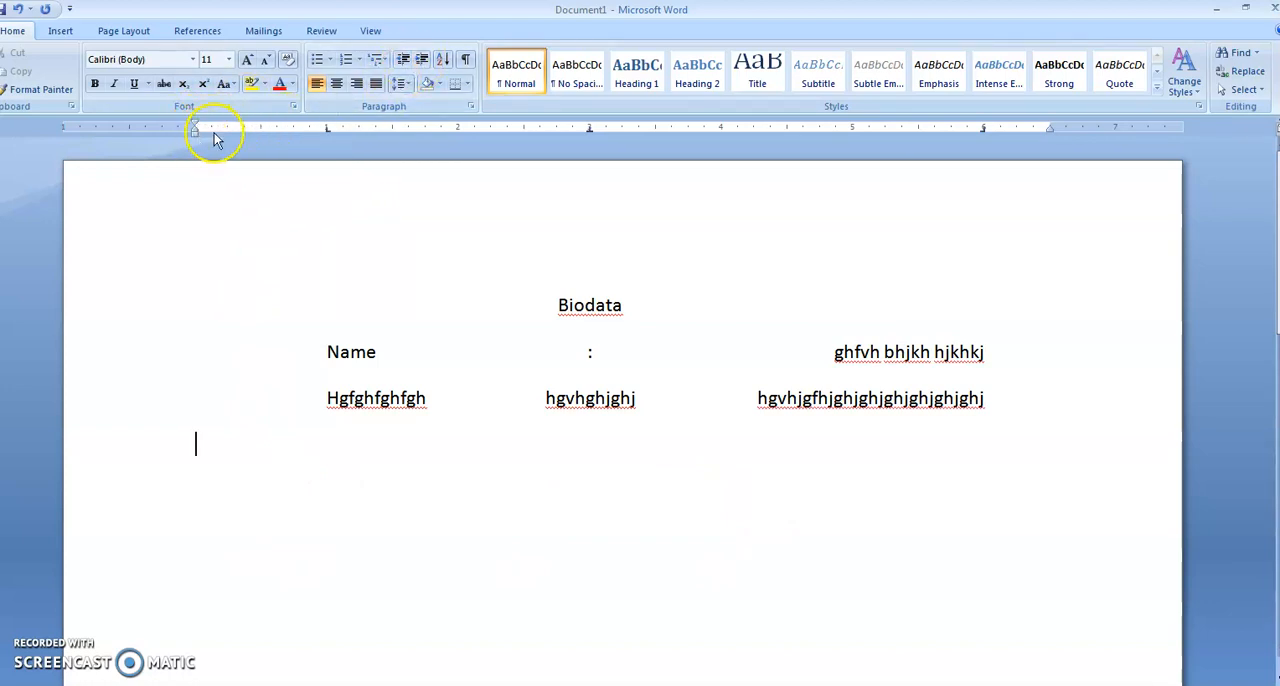
Increase the new line's indent one level, enter the lines Nbhvhvghjgvhj, Jkhbjkhjk and jbnkjbhjk, and decrease the last line's indent one level.
click(422, 62)
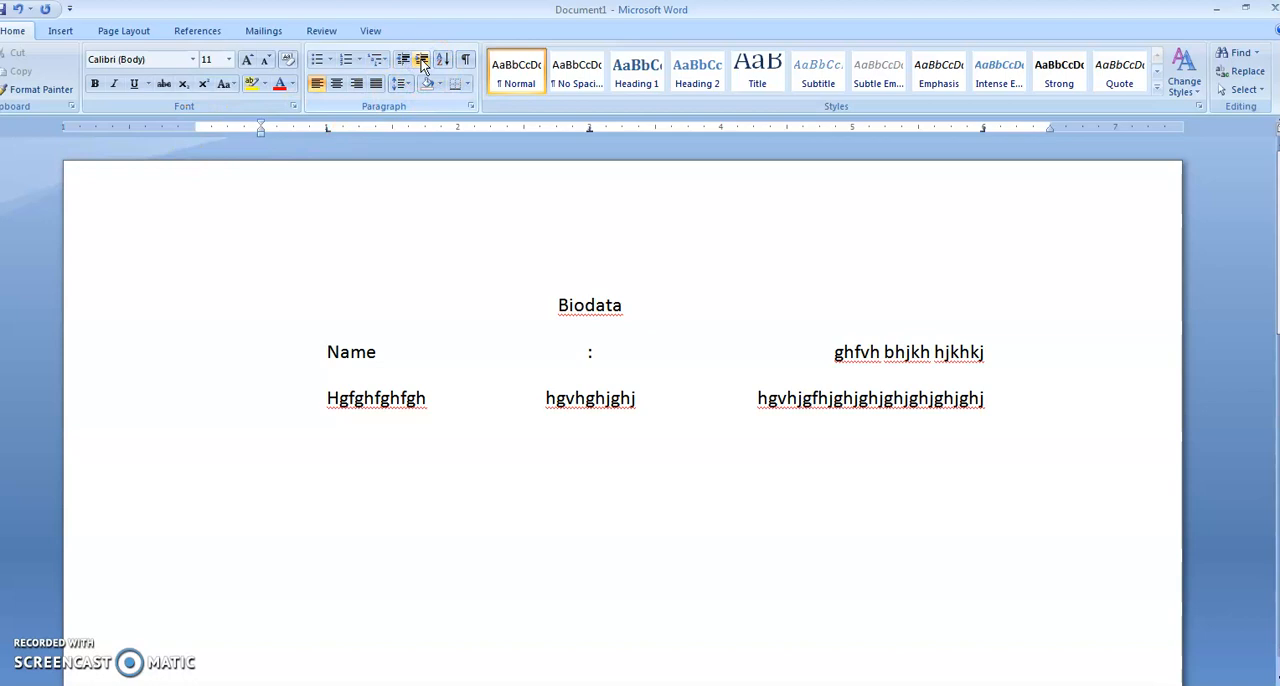
key(Return)
text(jkhbjkhjk)
key(Return)
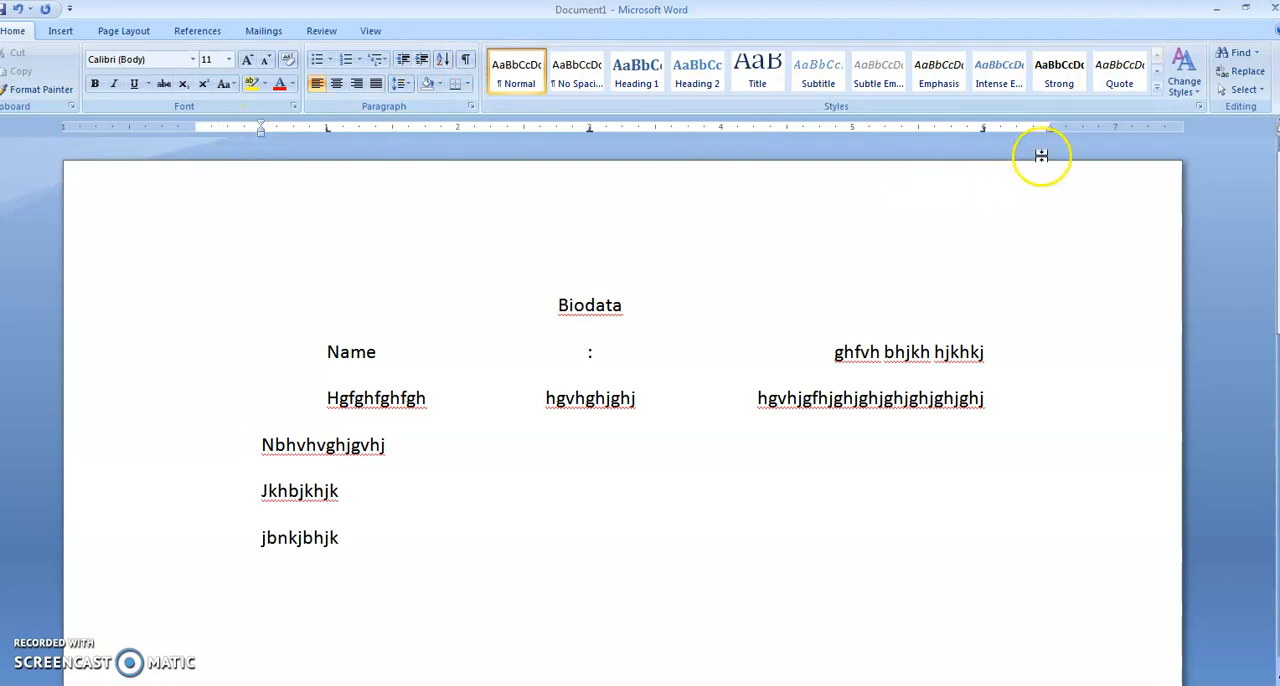
click(404, 59)
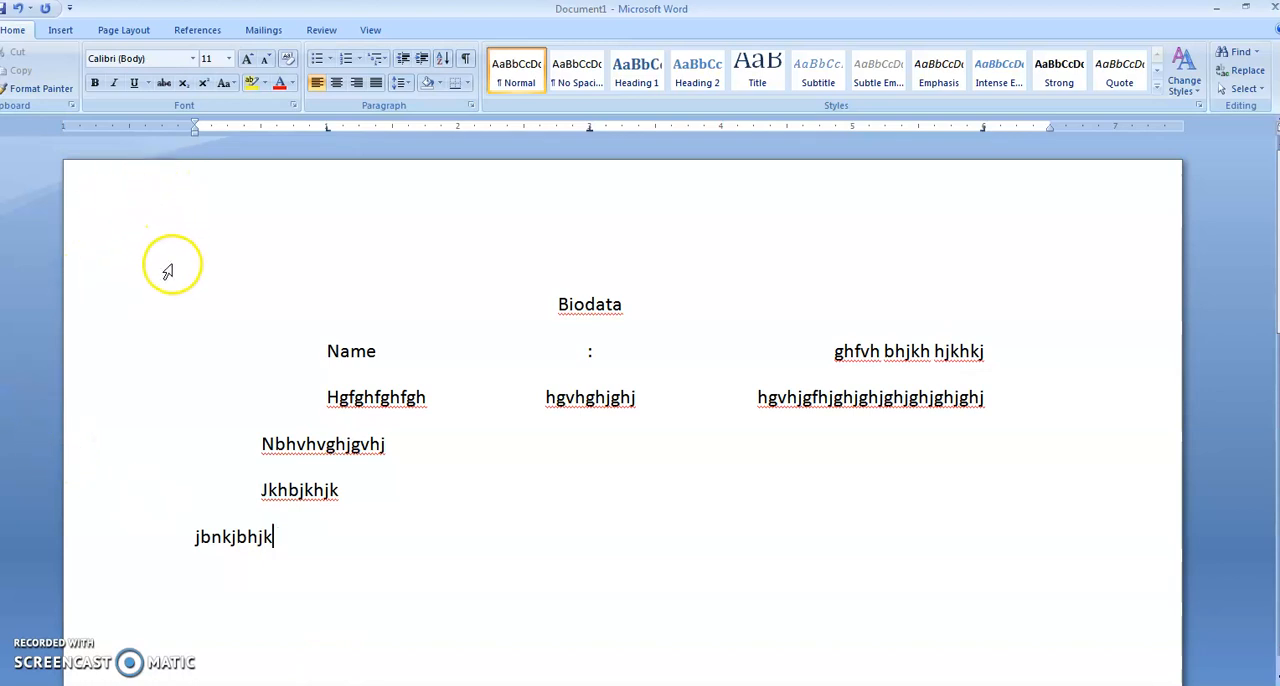
click(555, 303)
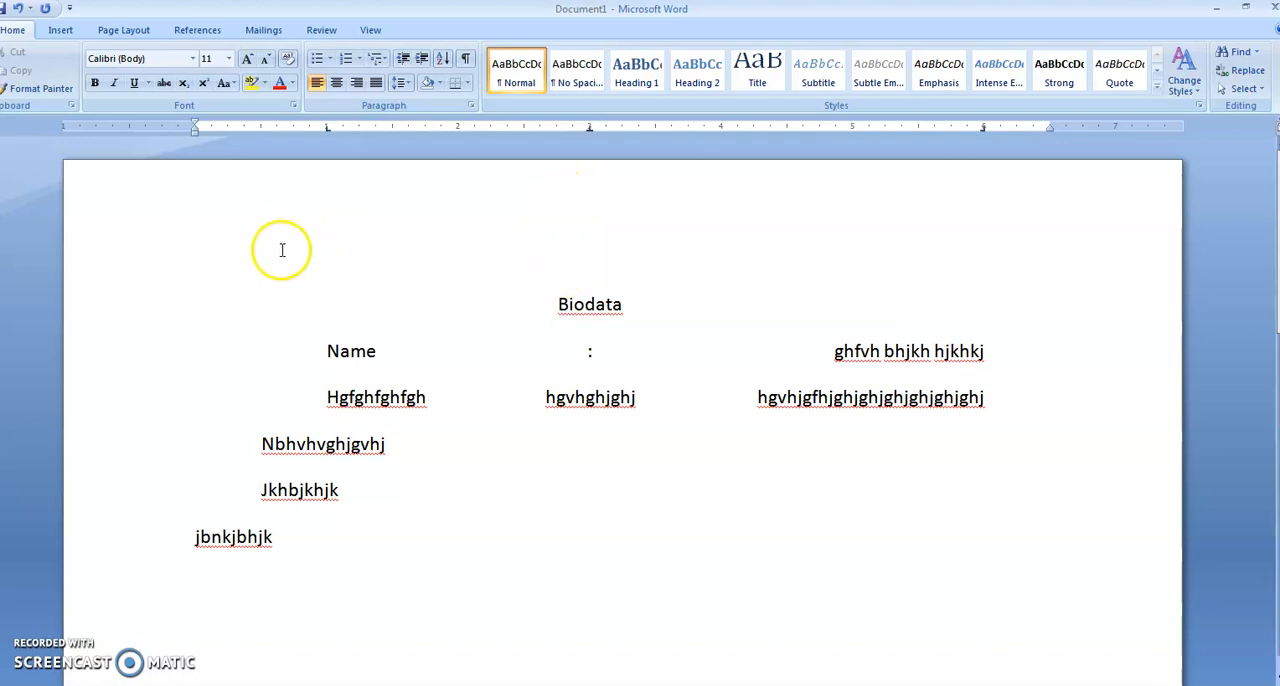
scroll(721, 432, down, 10)
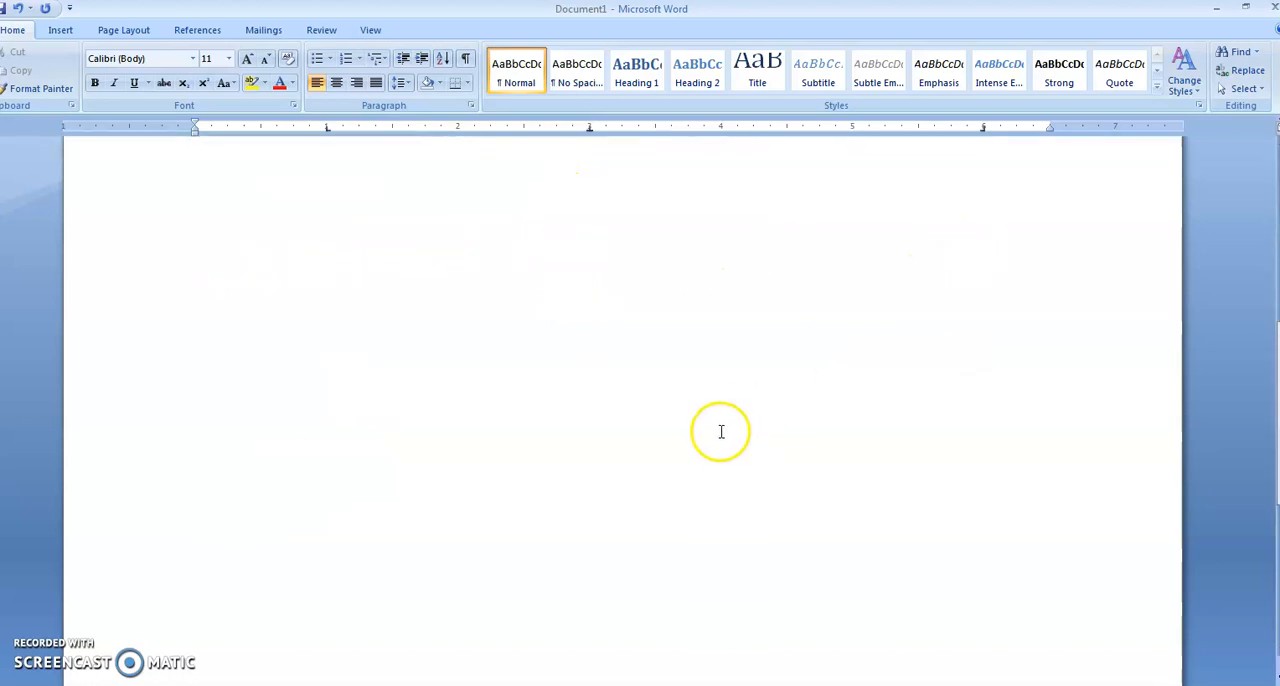
scroll(721, 432, down, 5)
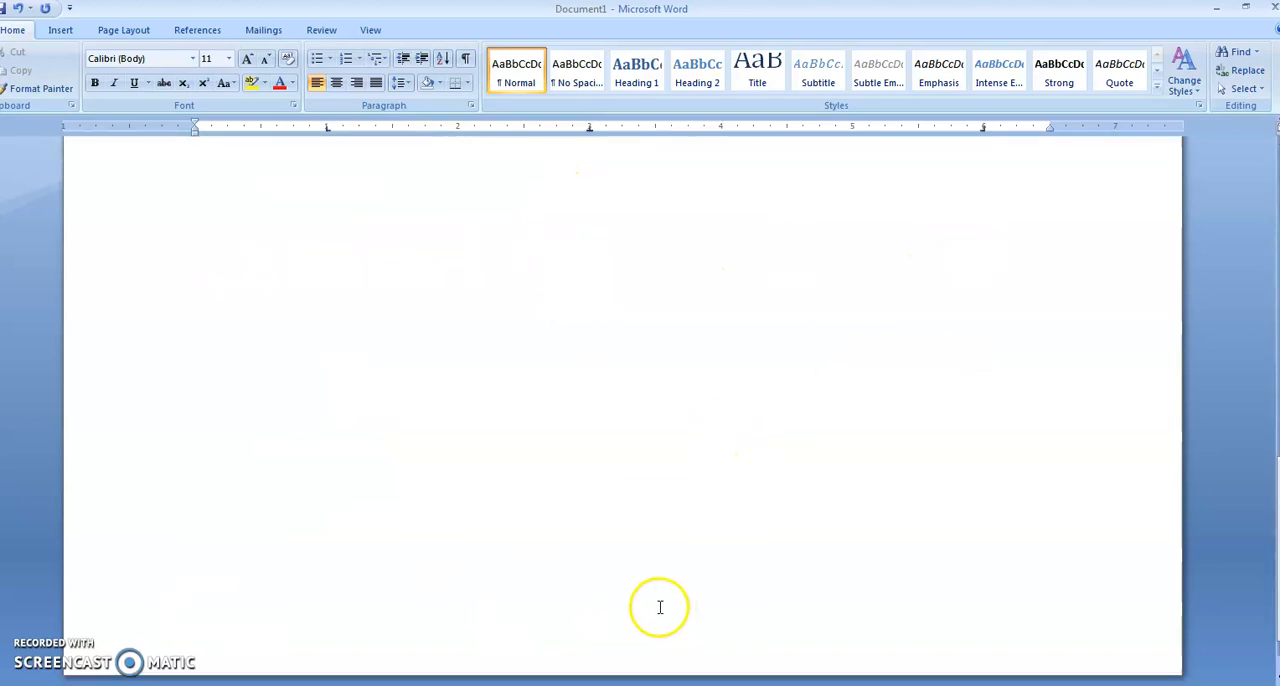
scroll(660, 607, up, 15)
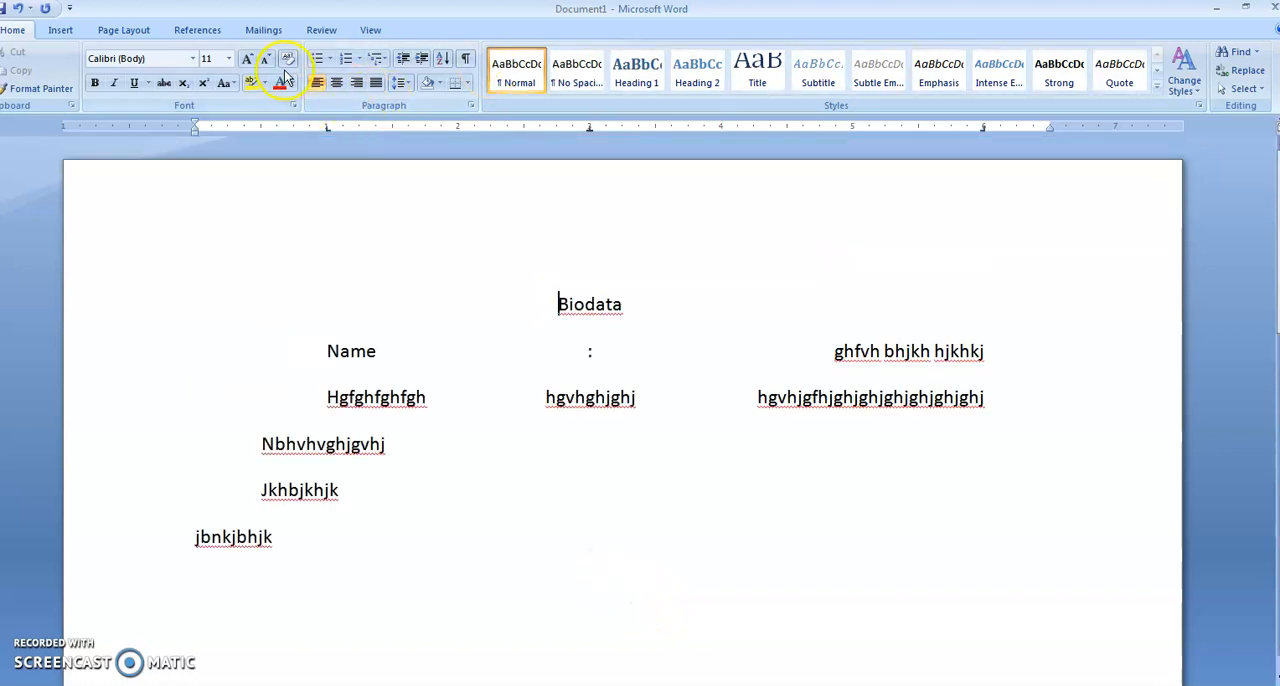
Insert the built-in Alphabet header into the document.
click(60, 31)
click(130, 86)
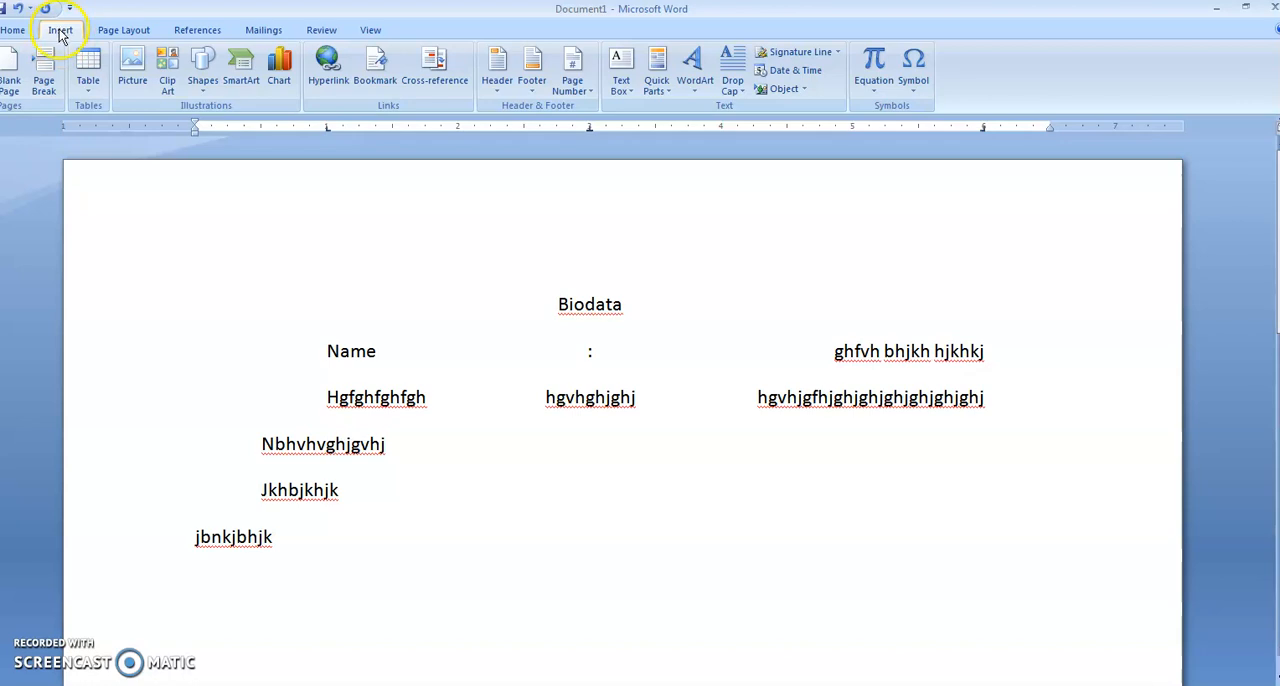
click(502, 88)
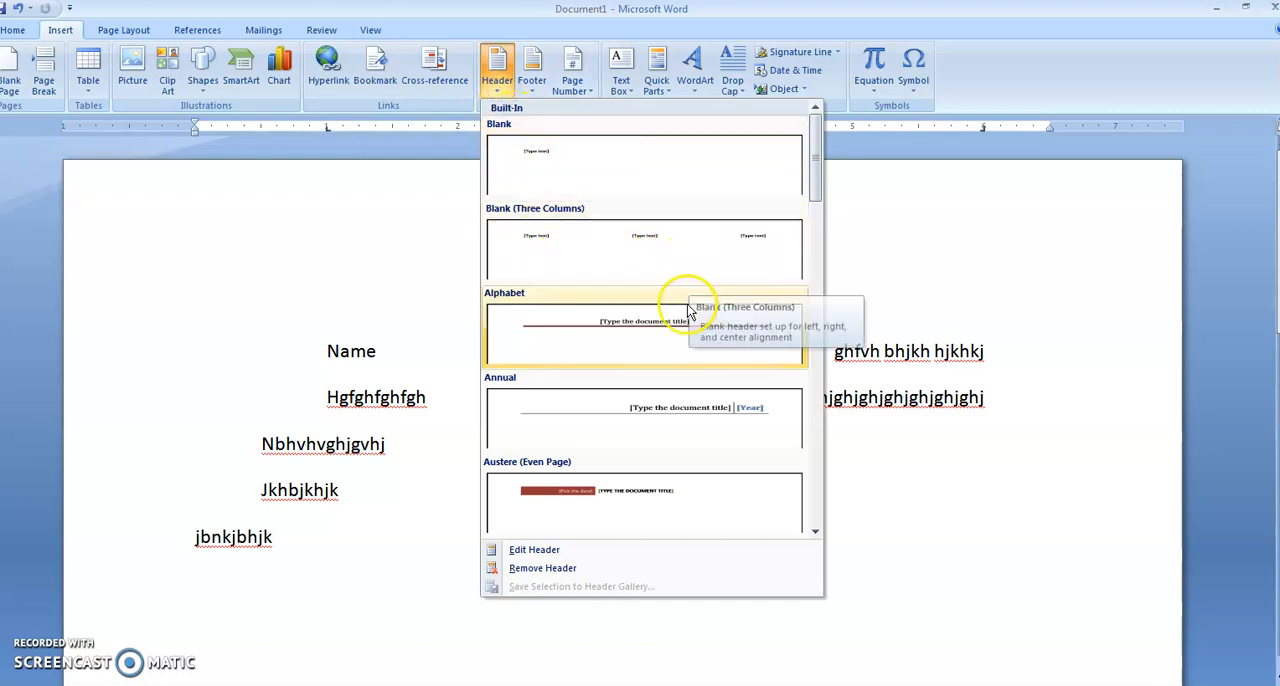
mouse_move(814, 194)
mouse_down()
mouse_move(814, 245)
mouse_move(818, 209)
mouse_up()
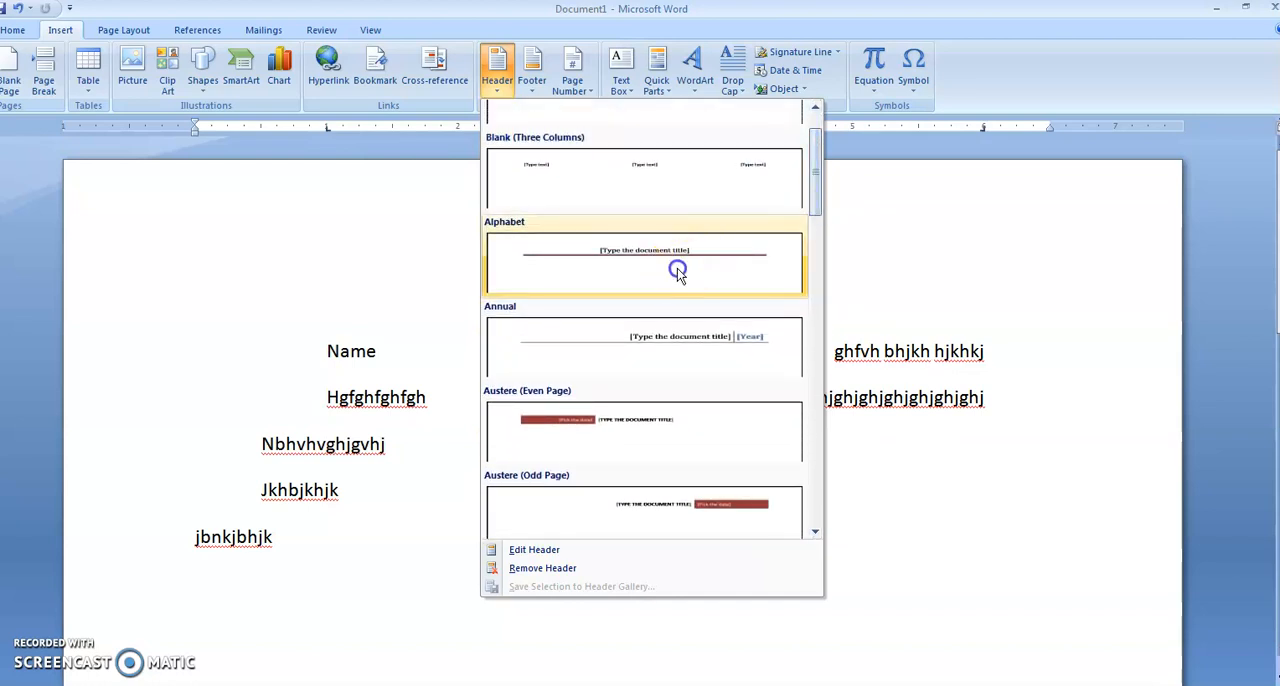
click(634, 263)
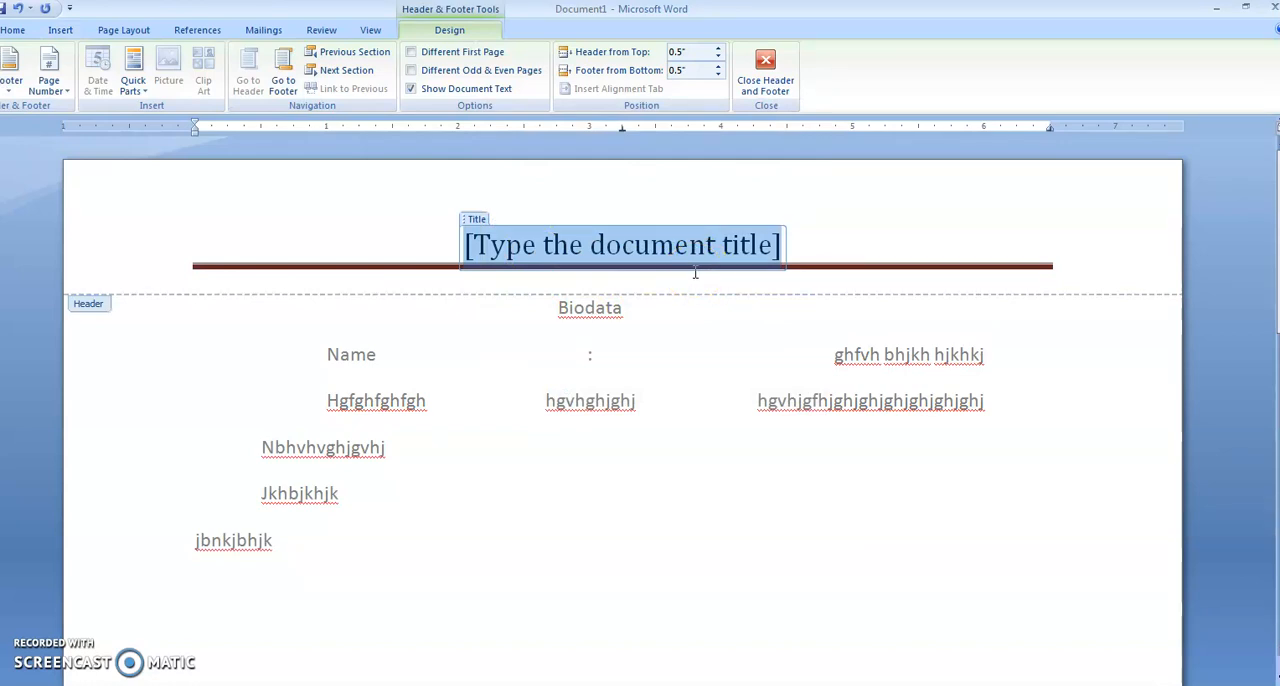
Set the header's document title to "Word Processing" and return to the document body.
text(Wo)
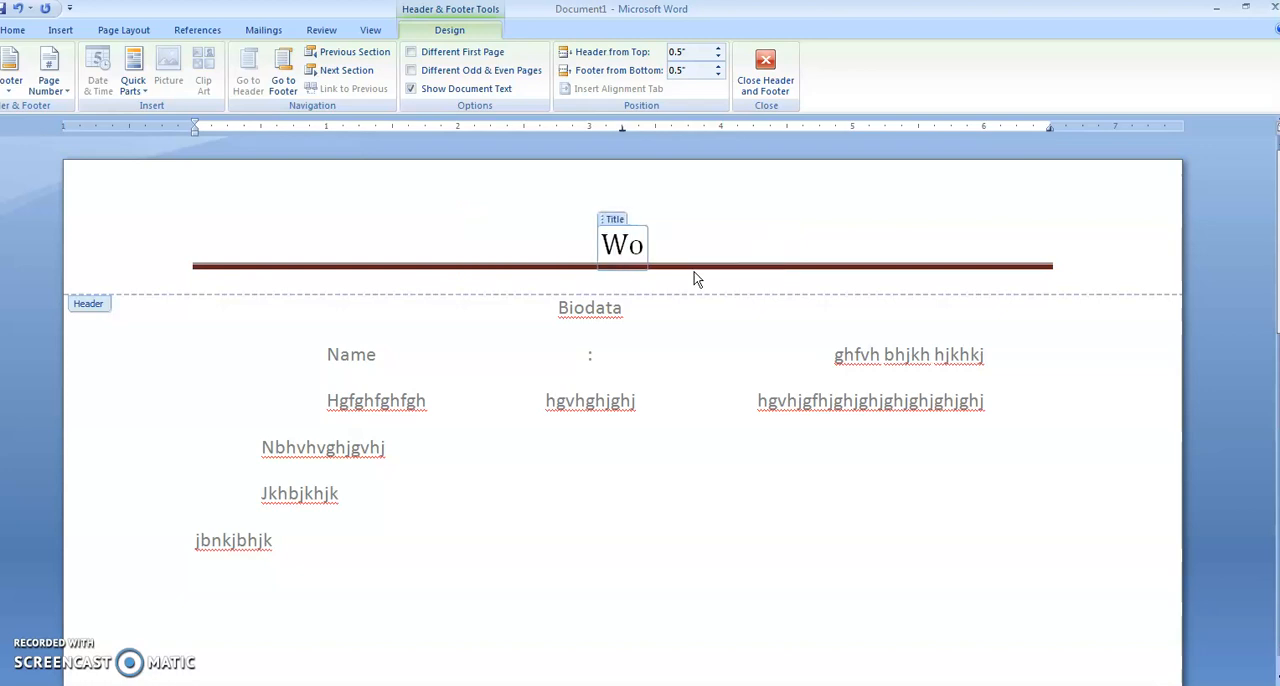
text(rd Process)
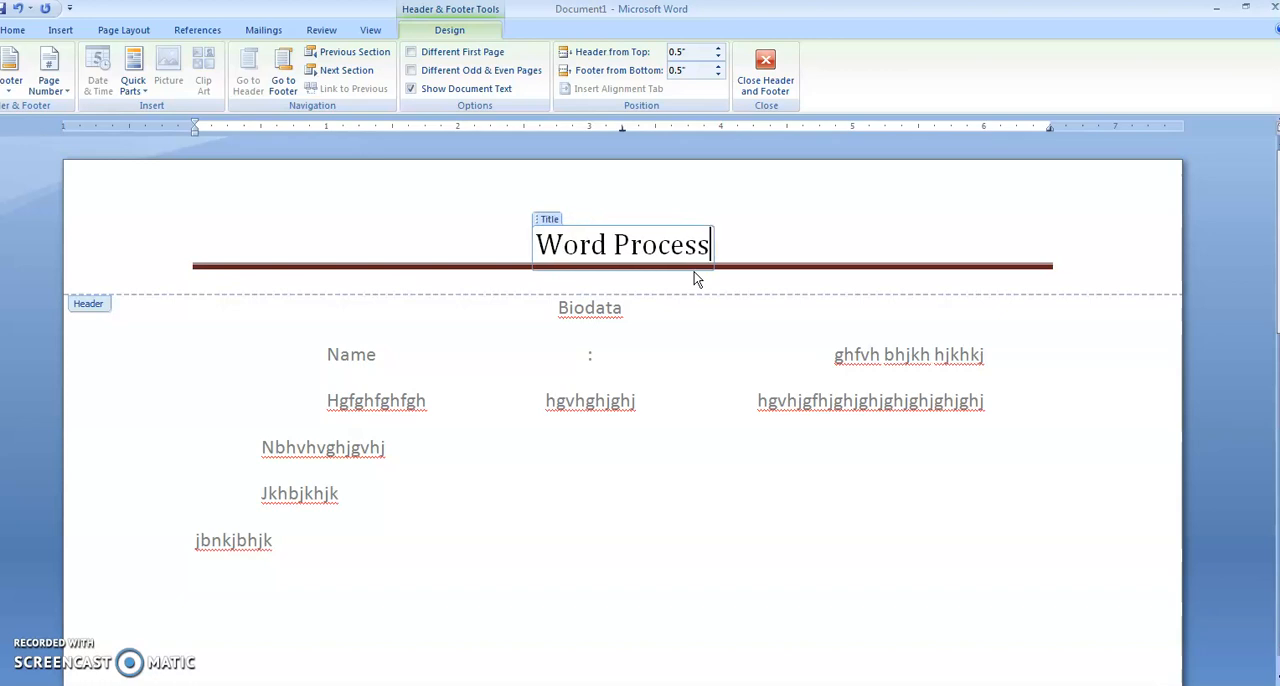
text(ing)
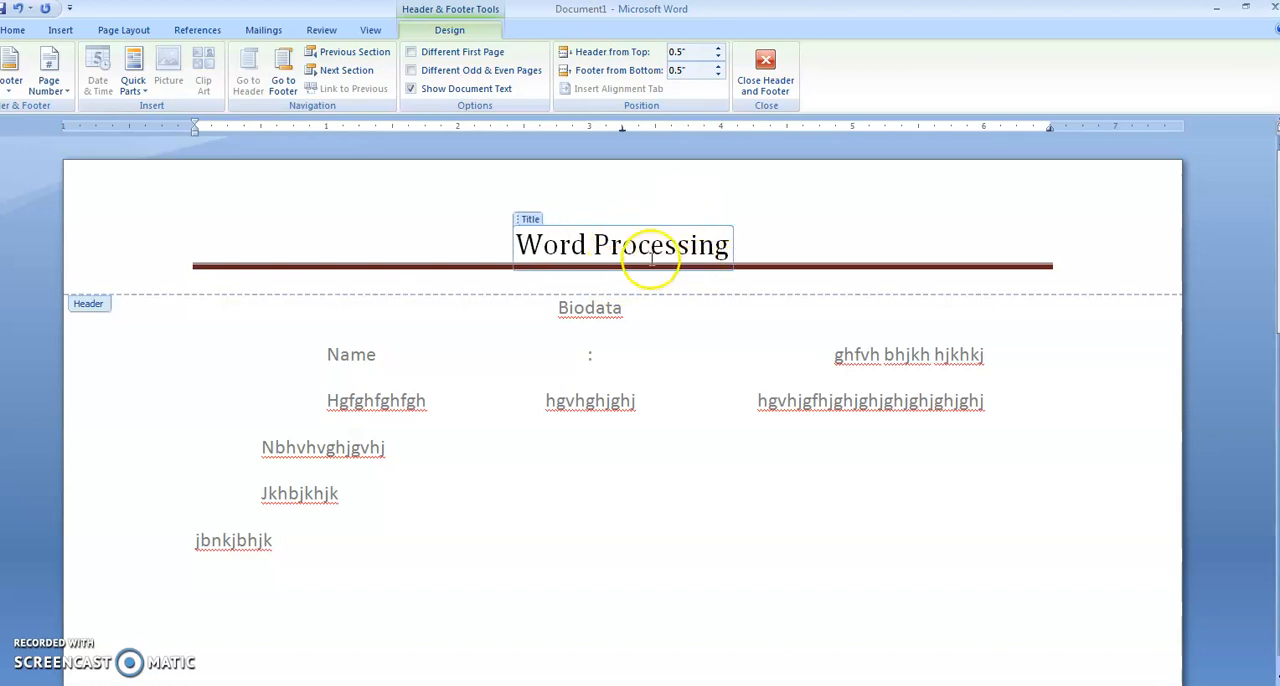
click(755, 104)
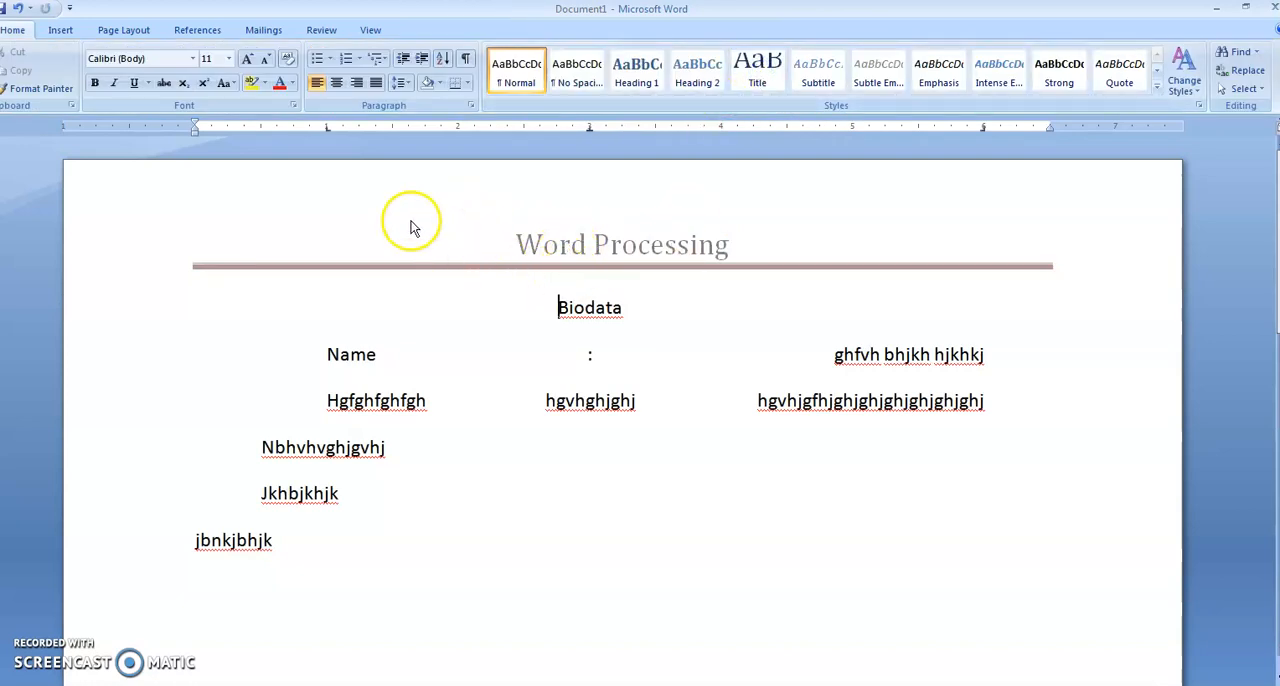
Switch to the PowerPoint presentation "word doc ppt explain", view the Managing Headers and Managing Footers slides in the slide show, and exit it.
click(57, 30)
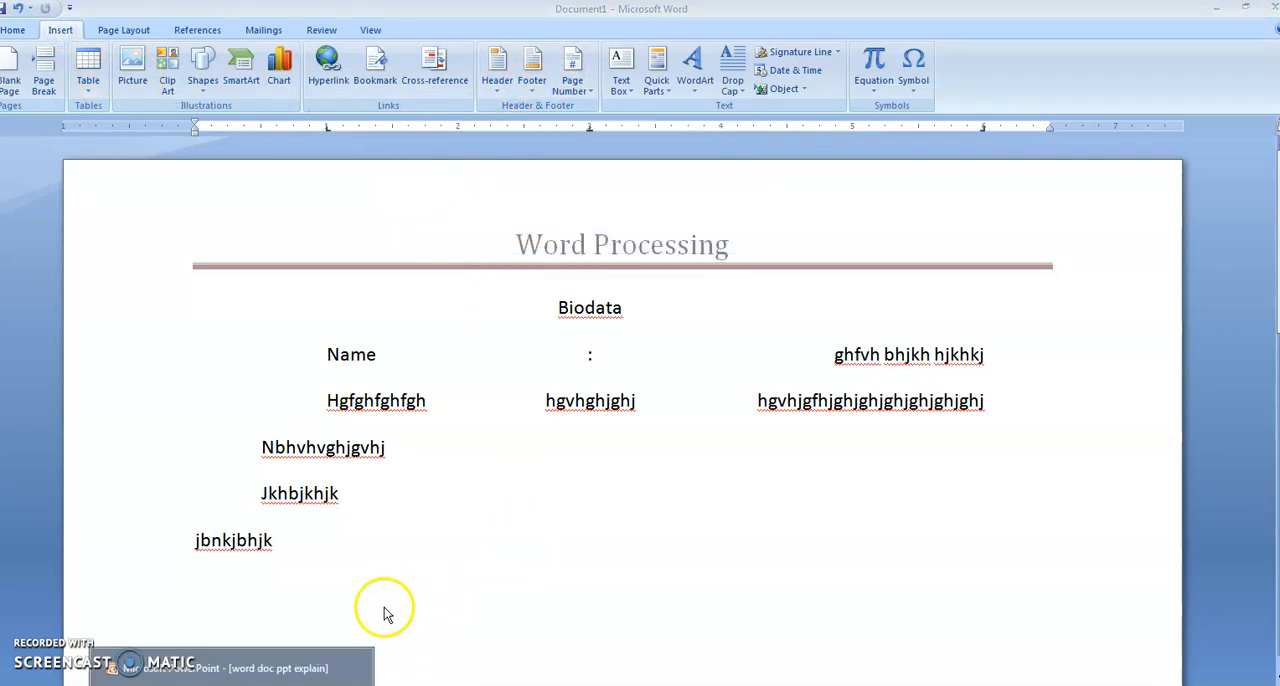
click(288, 670)
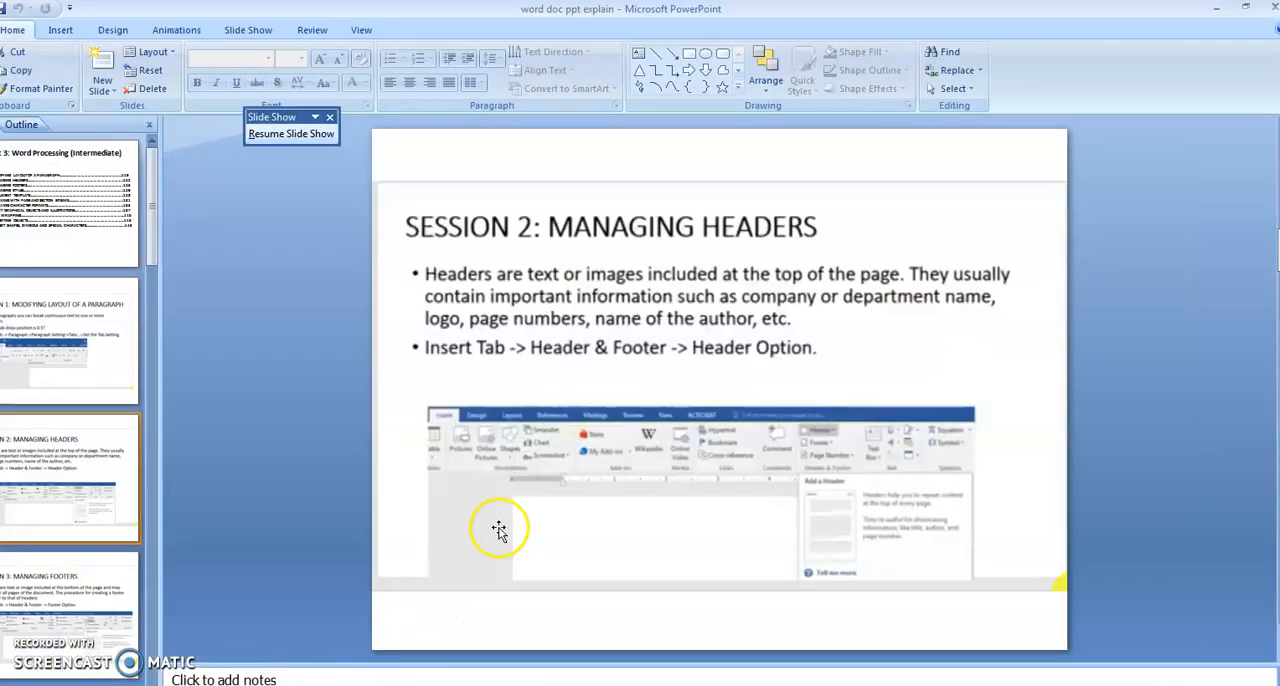
click(640, 432)
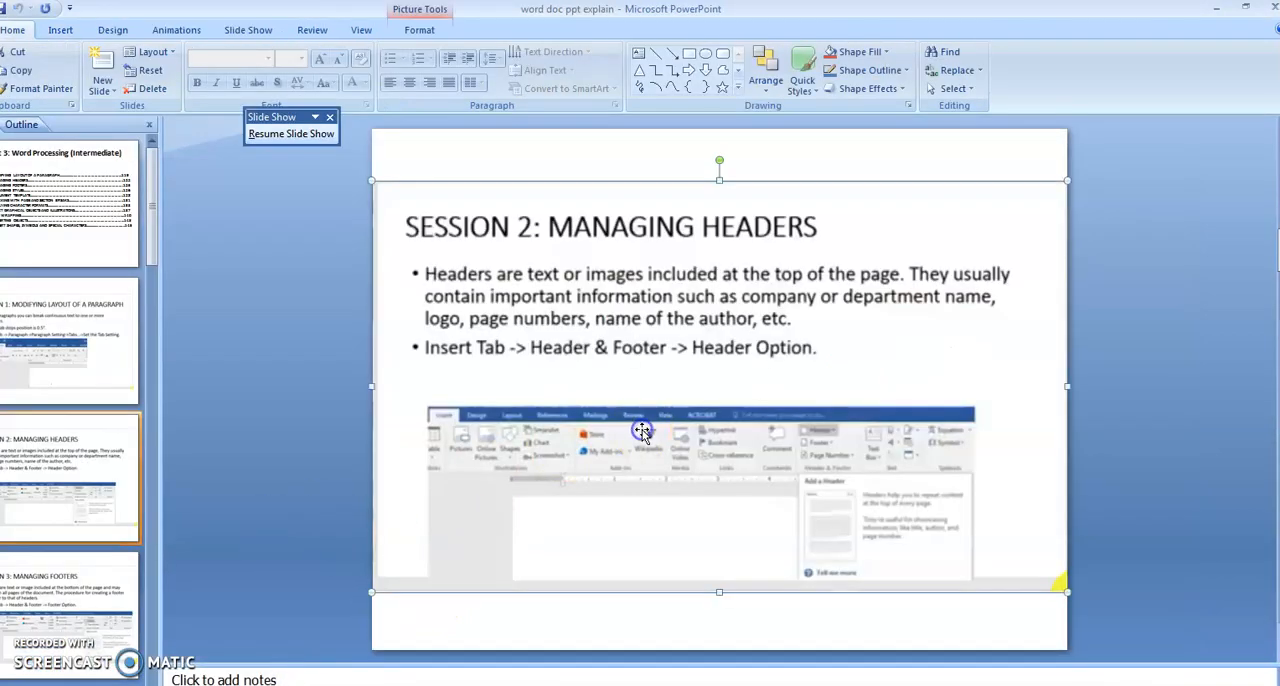
click(62, 607)
key(shift+F5)
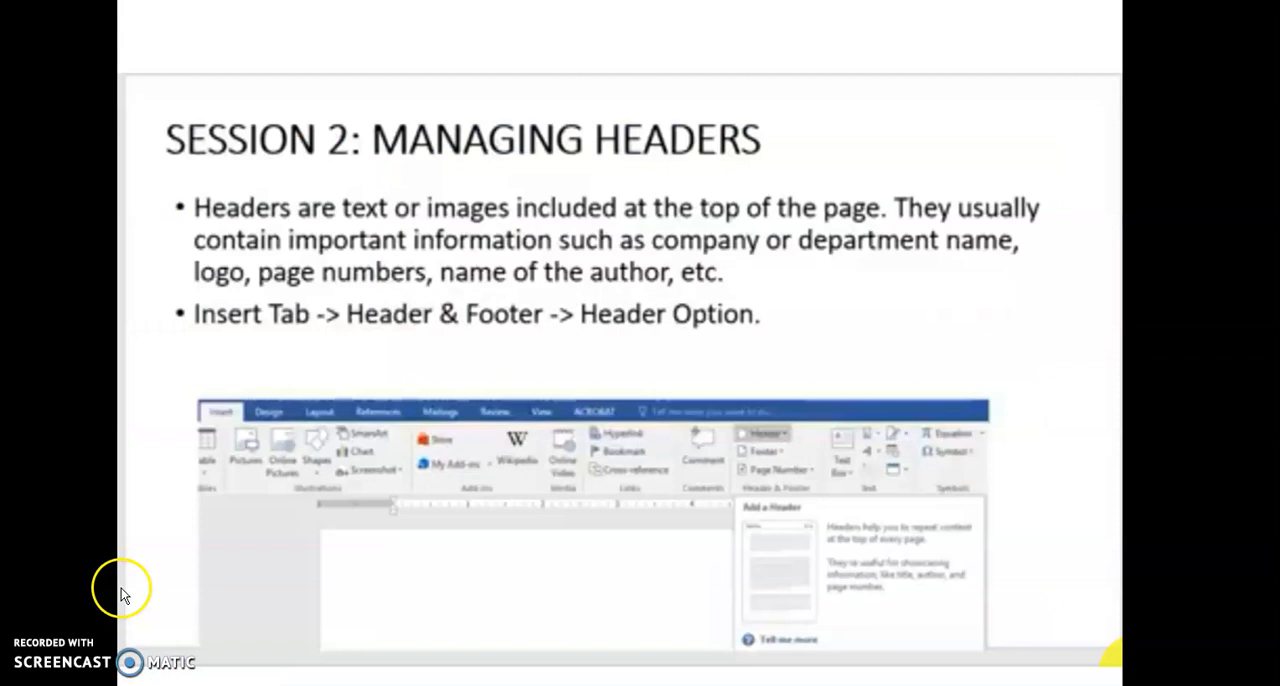
click(249, 458)
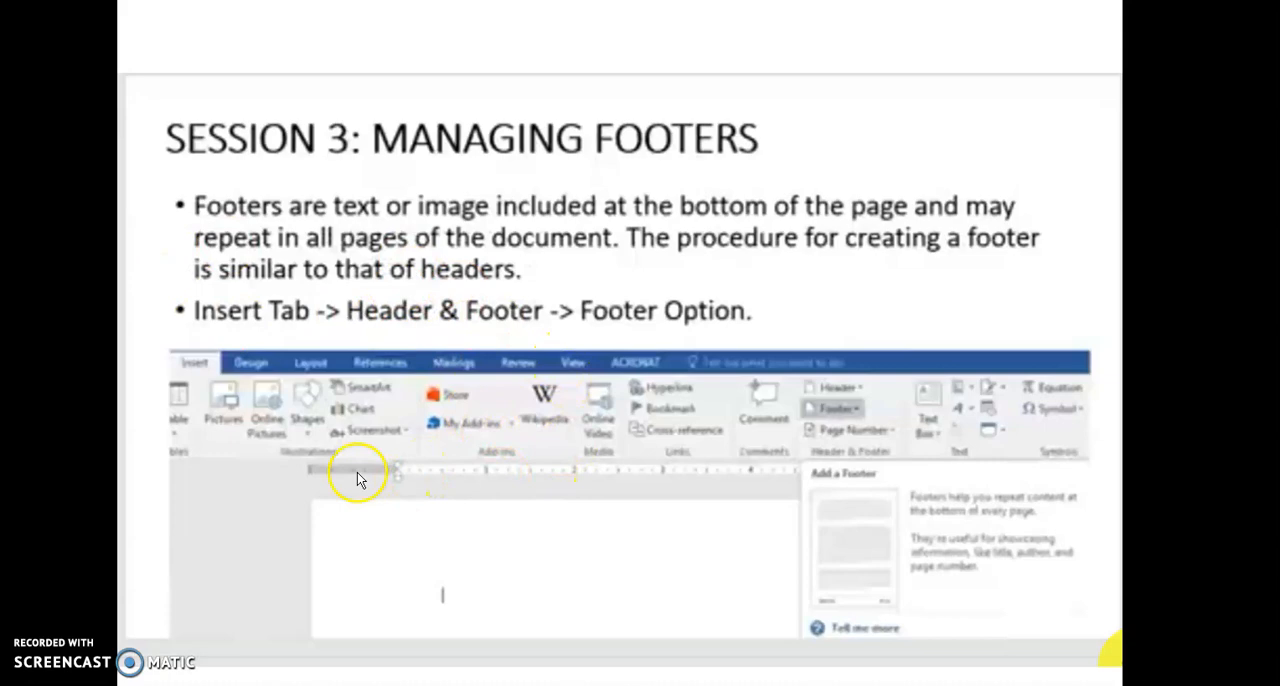
key(Escape)
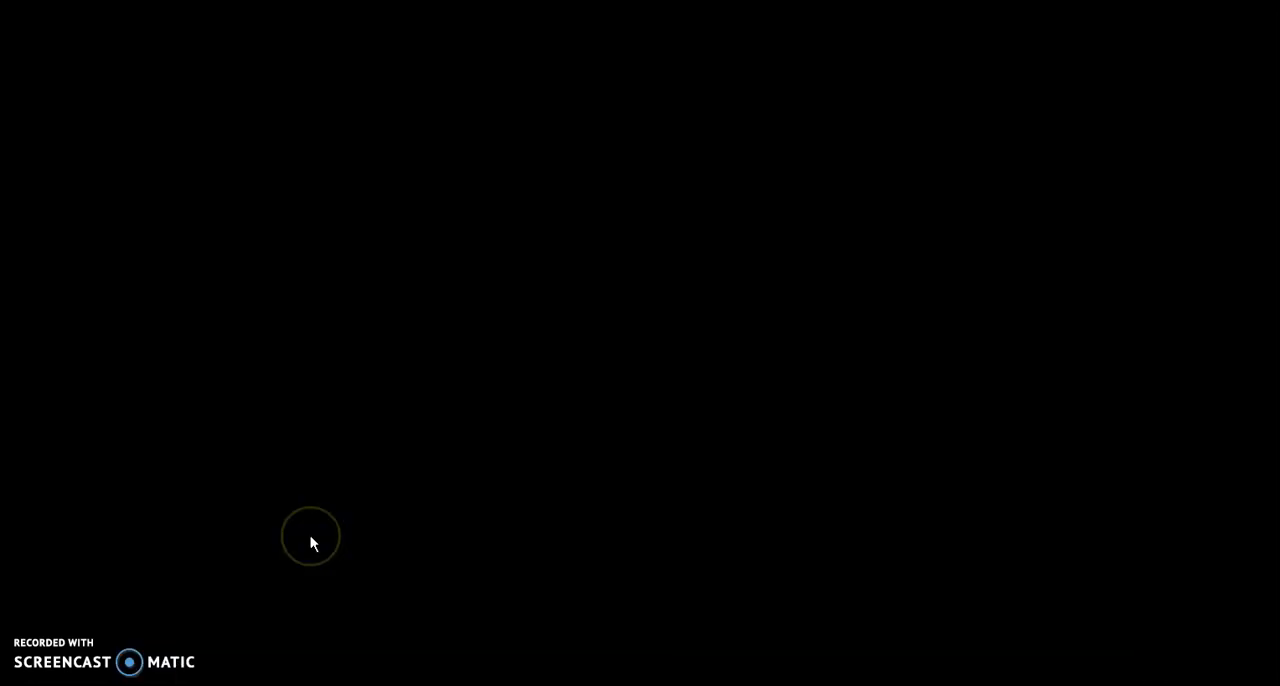
Switch back to the Word document, insert the built-in Annual footer, and return to the document body.
key(alt+Tab)
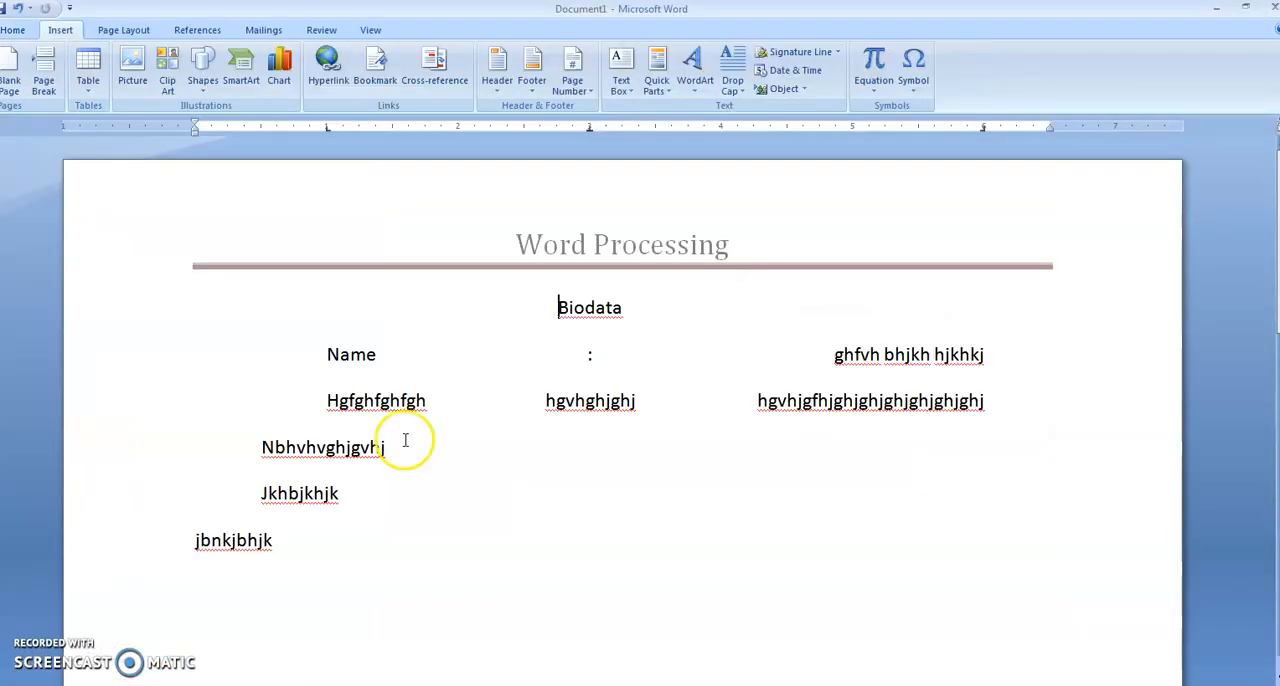
click(532, 80)
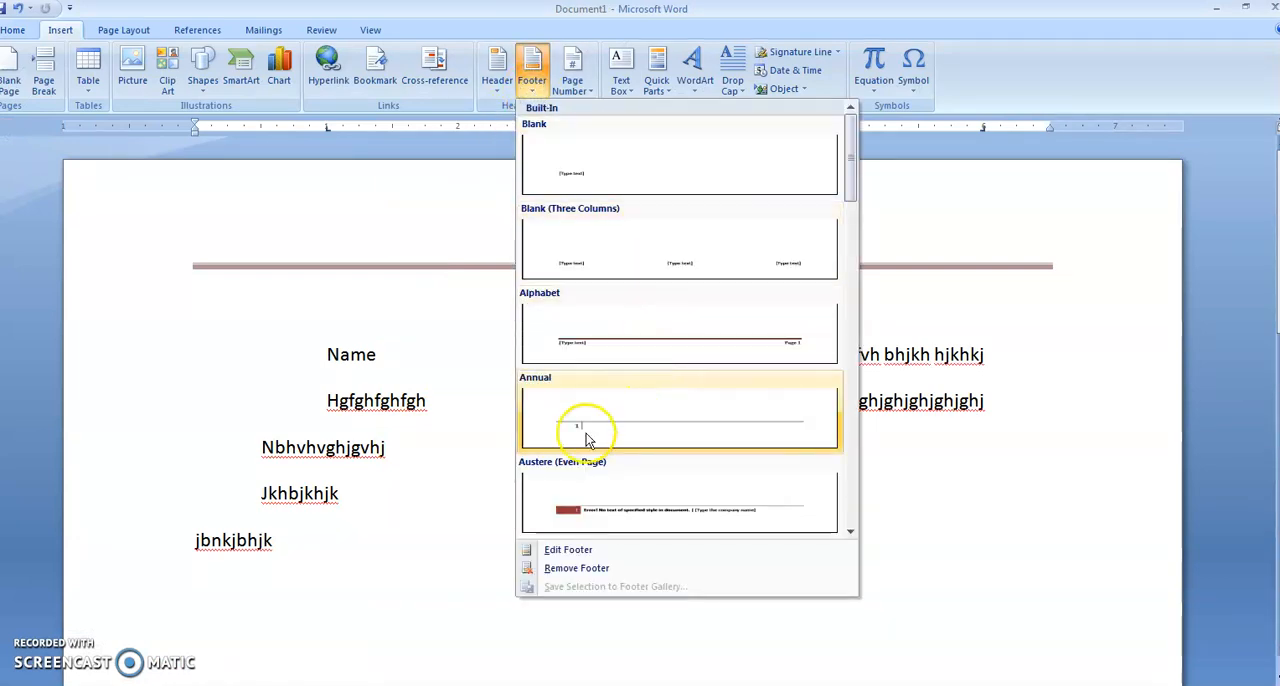
click(586, 437)
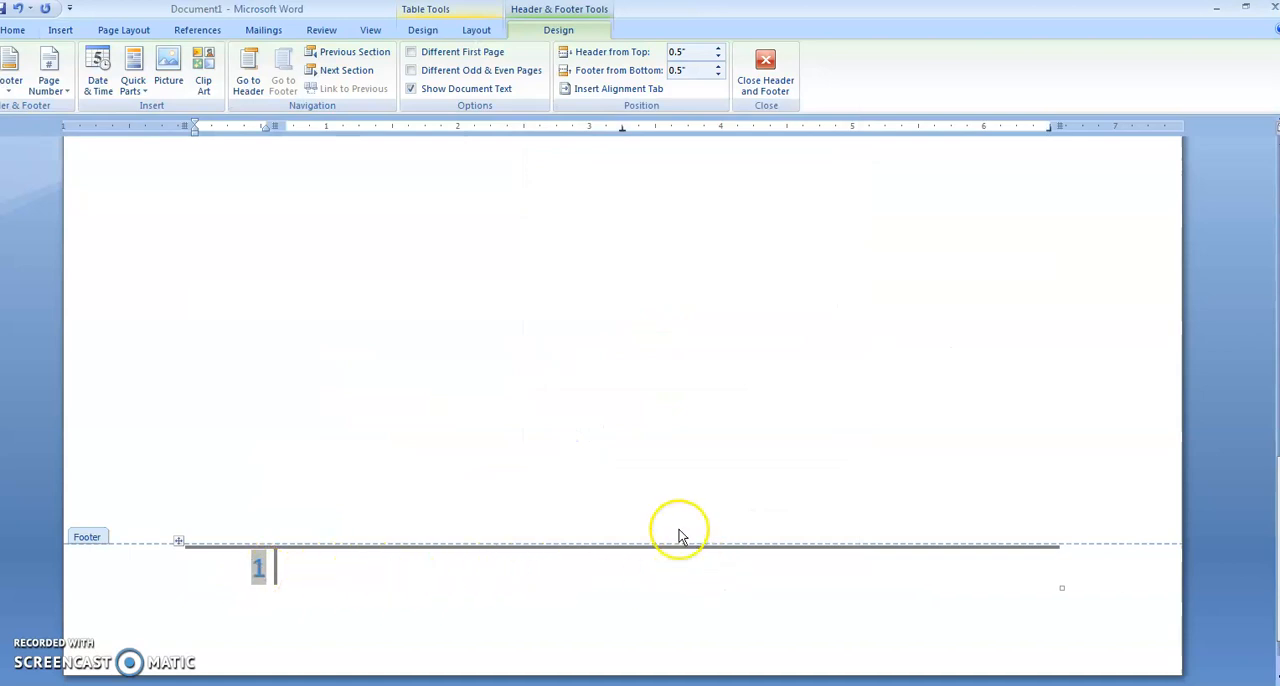
click(758, 86)
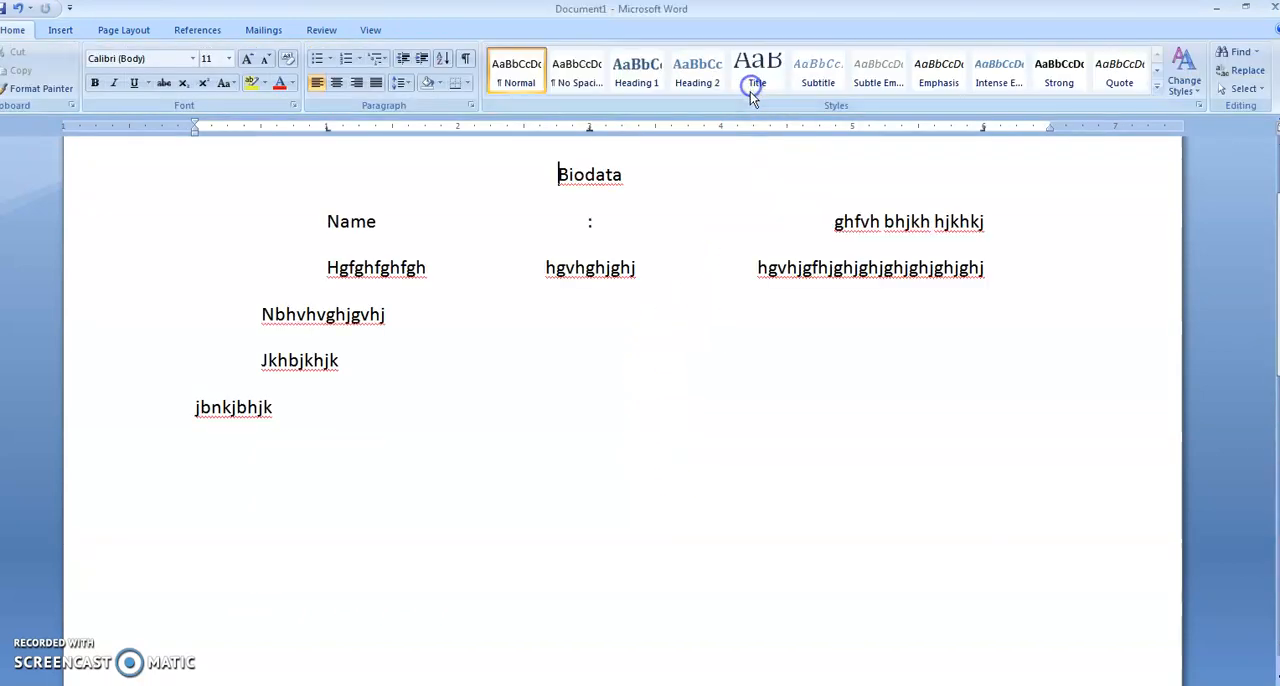
Insert two page breaks after the last text line, and add and remove one further page break.
scroll(608, 391, up, 2)
scroll(583, 290, down, 15)
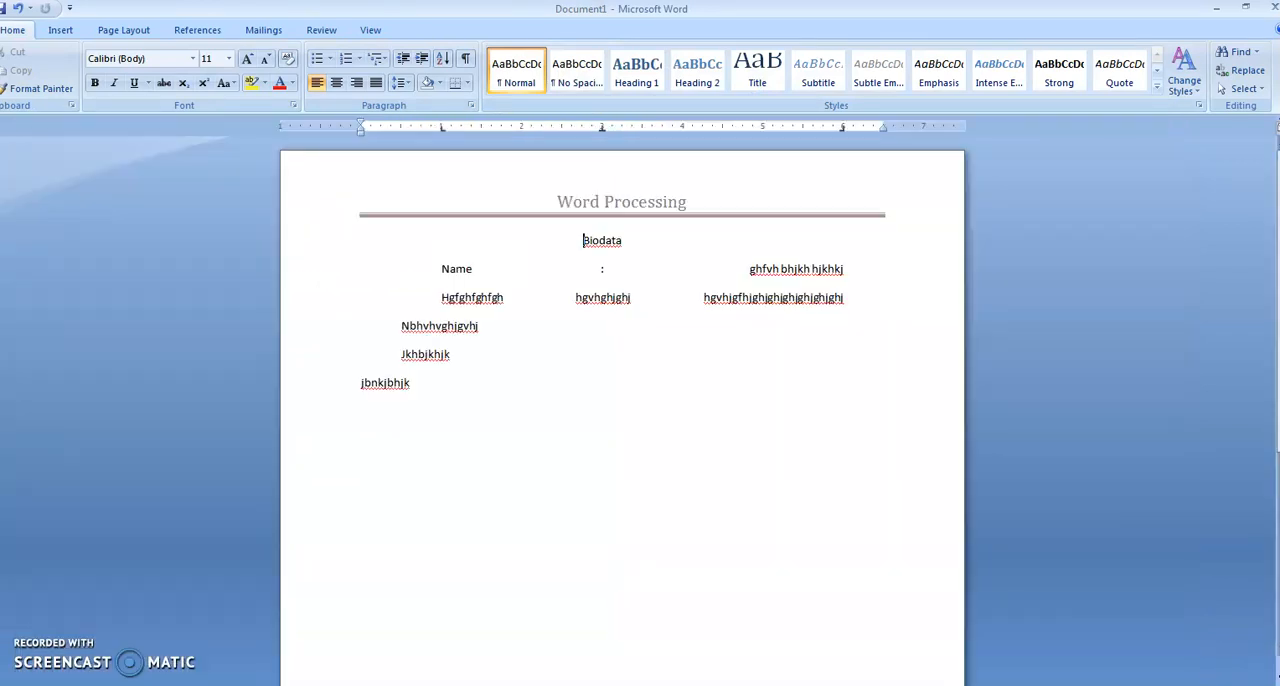
drag(1190, 684, 1168, 684)
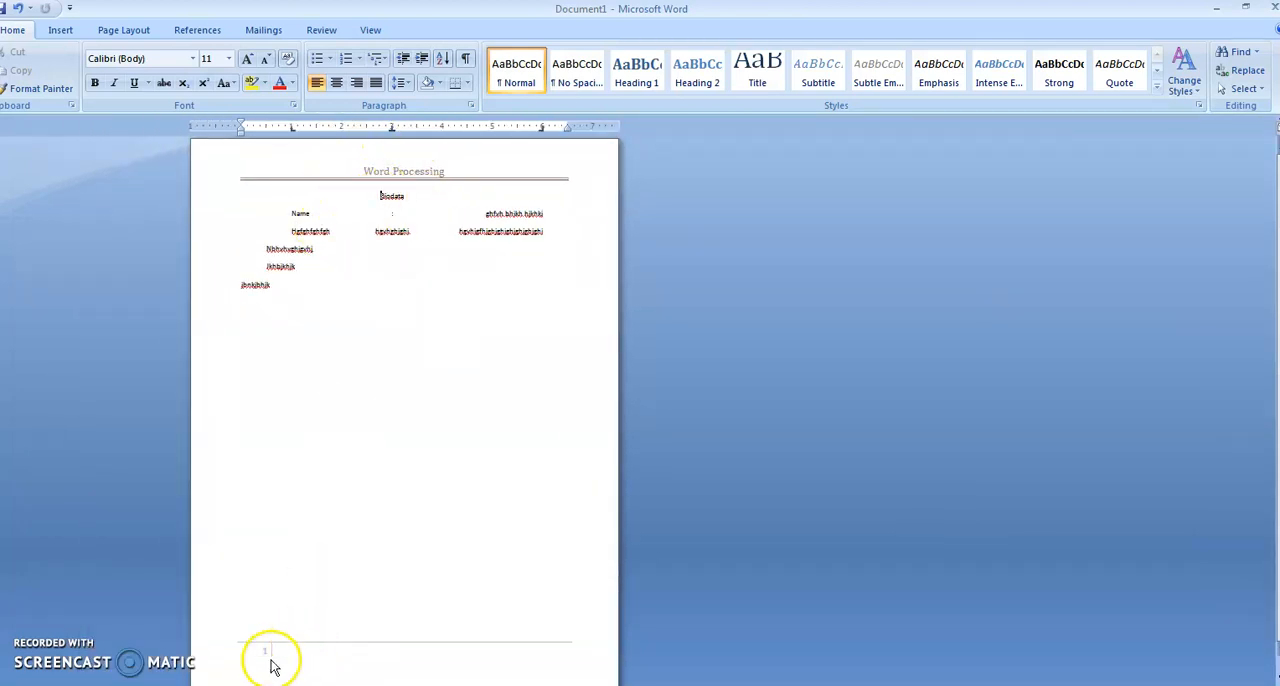
click(313, 305)
key(ctrl+Return)
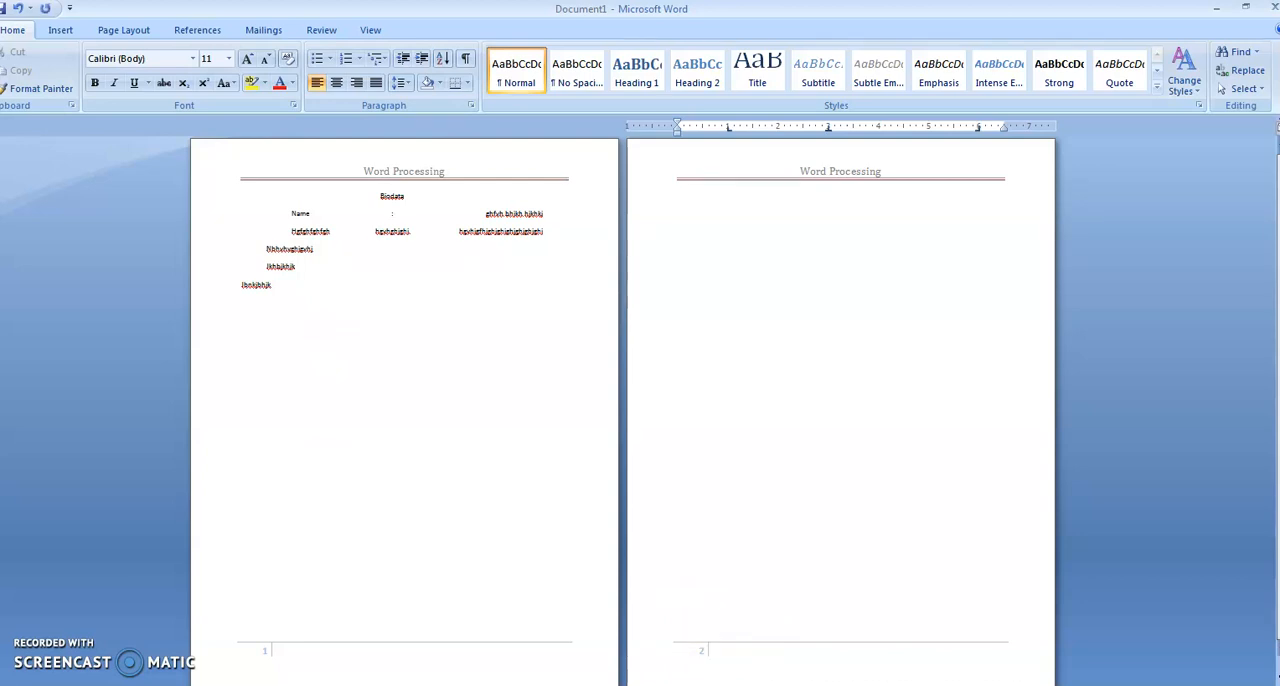
key(ctrl+Return)
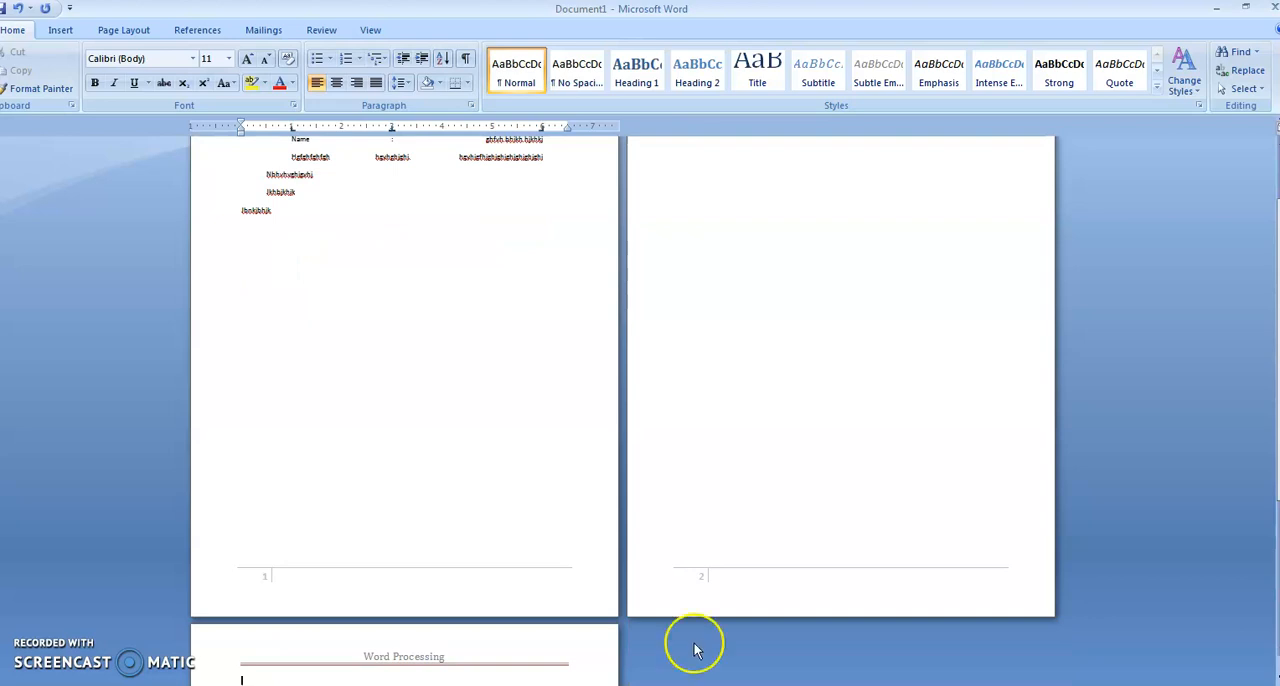
scroll(480, 648, down, 4)
scroll(477, 642, down, 6)
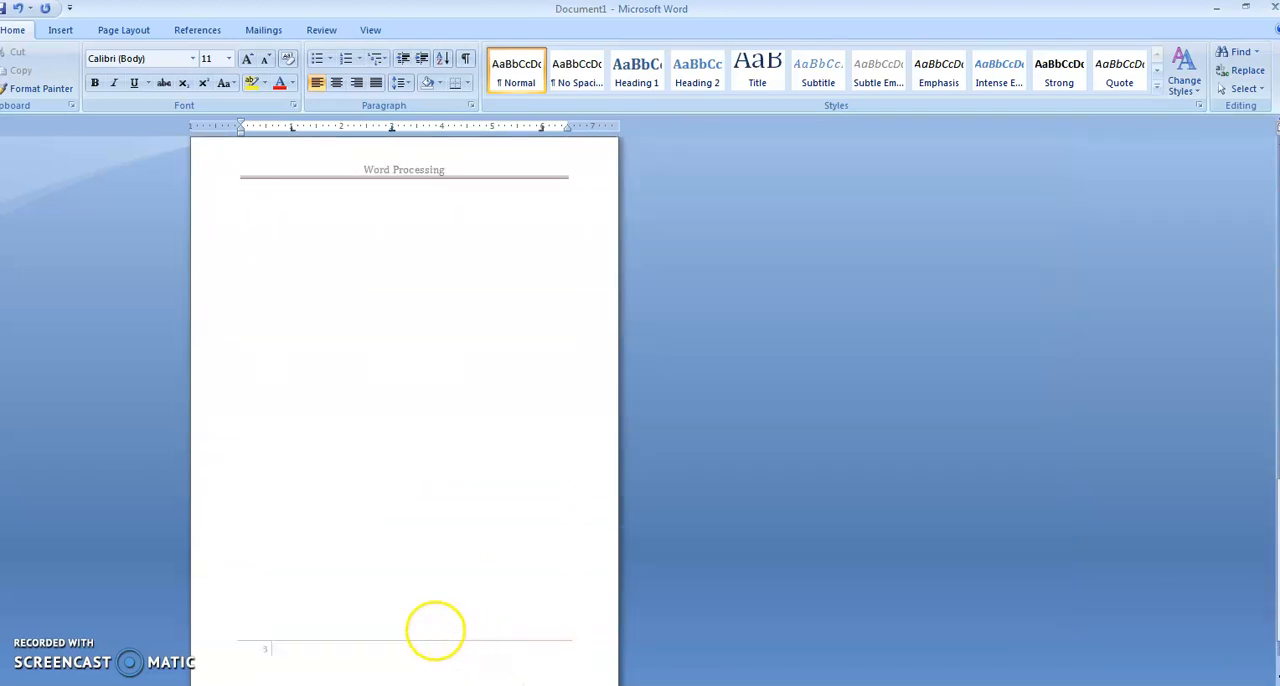
key(ctrl+Return)
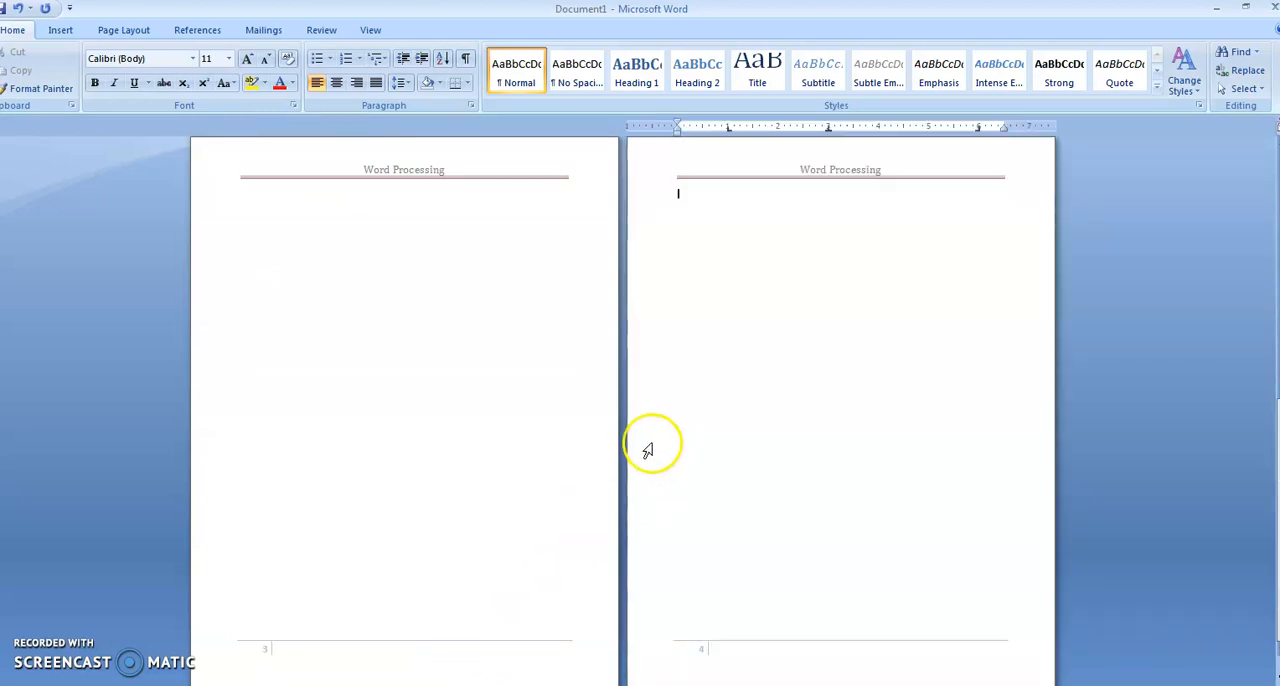
key(BackSpace)
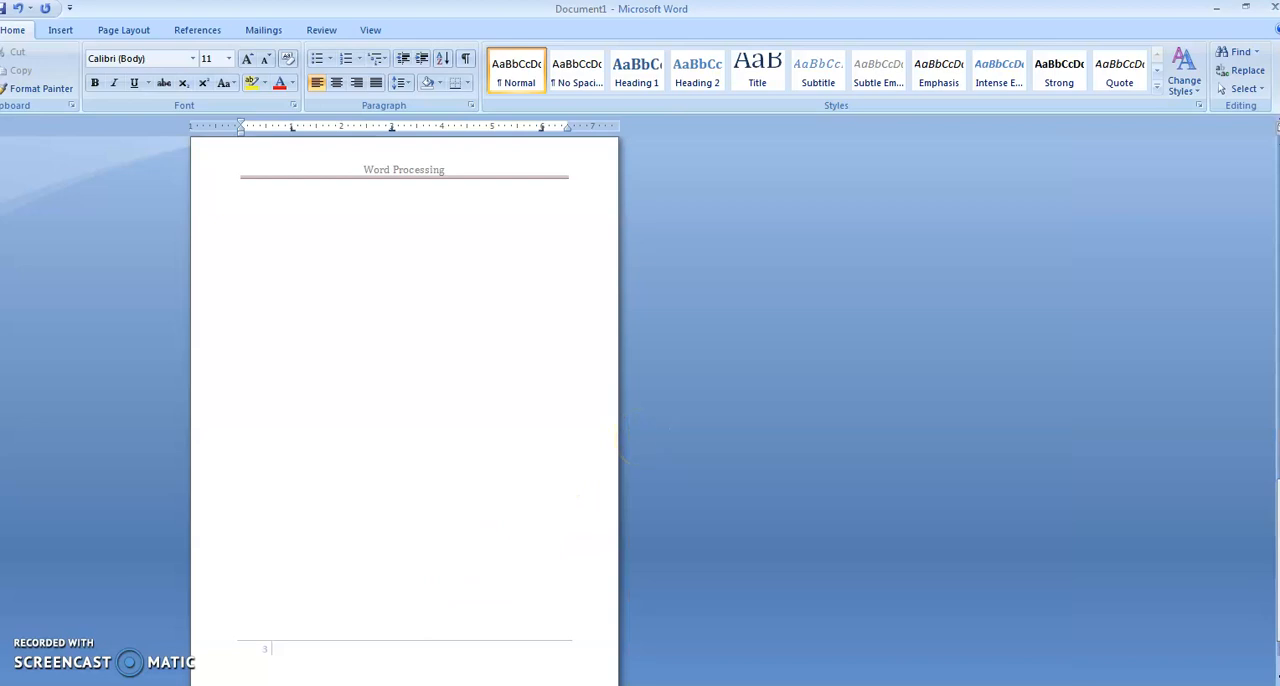
Remove the header and the footer from the document.
scroll(660, 369, up, 12)
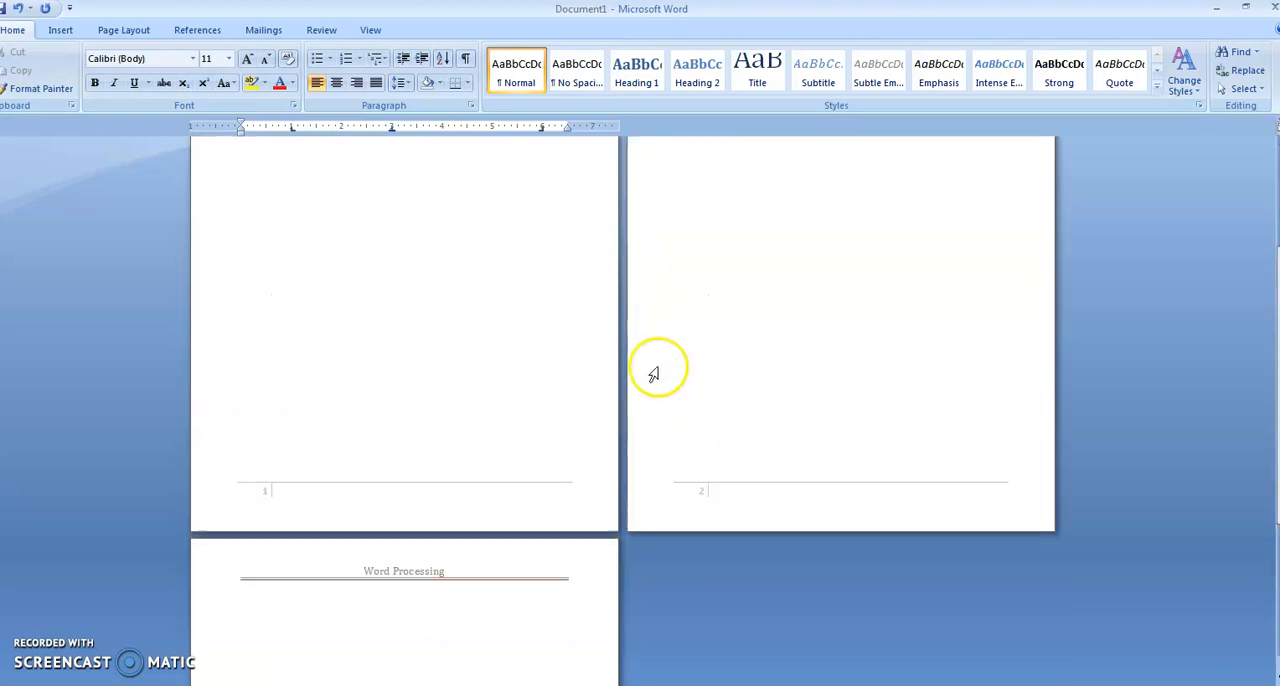
click(345, 265)
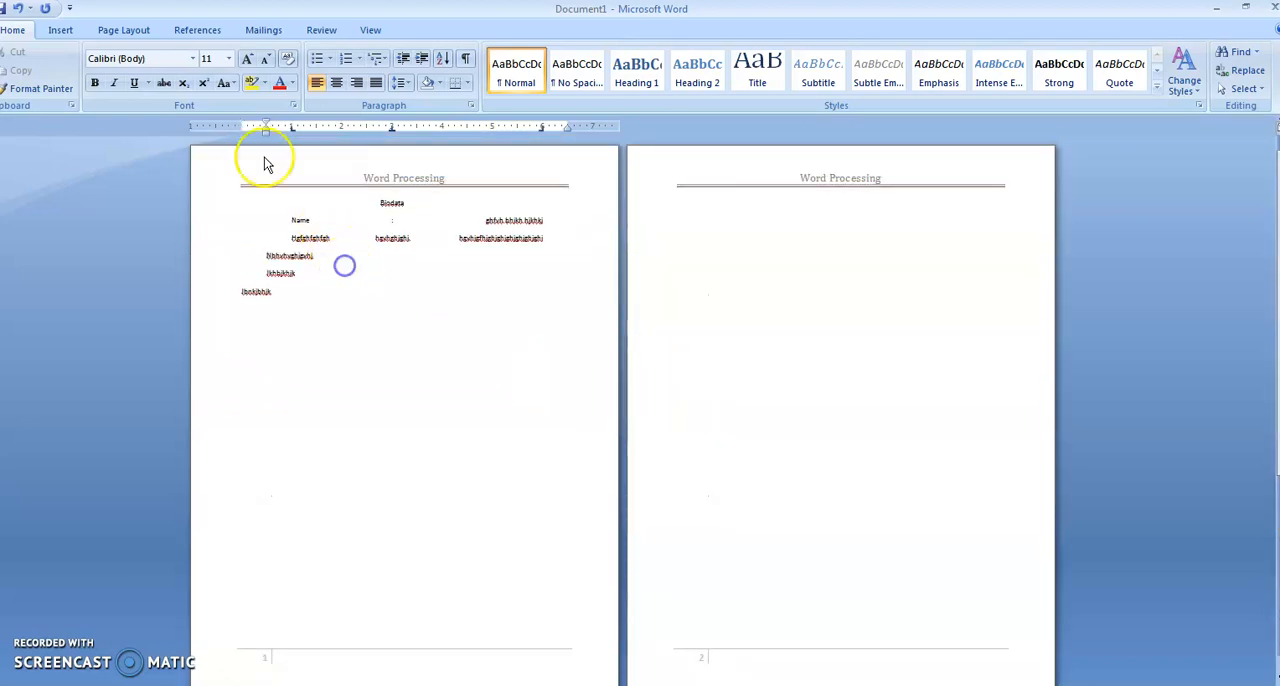
click(61, 30)
click(495, 78)
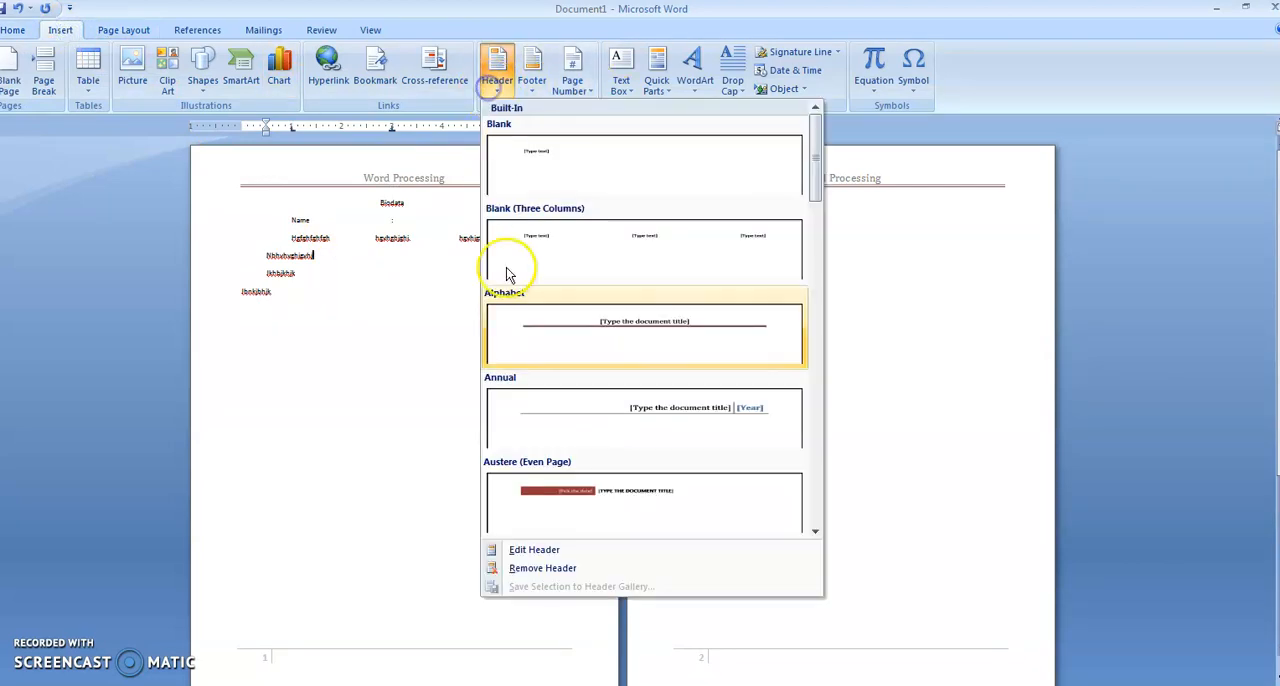
click(552, 569)
click(531, 78)
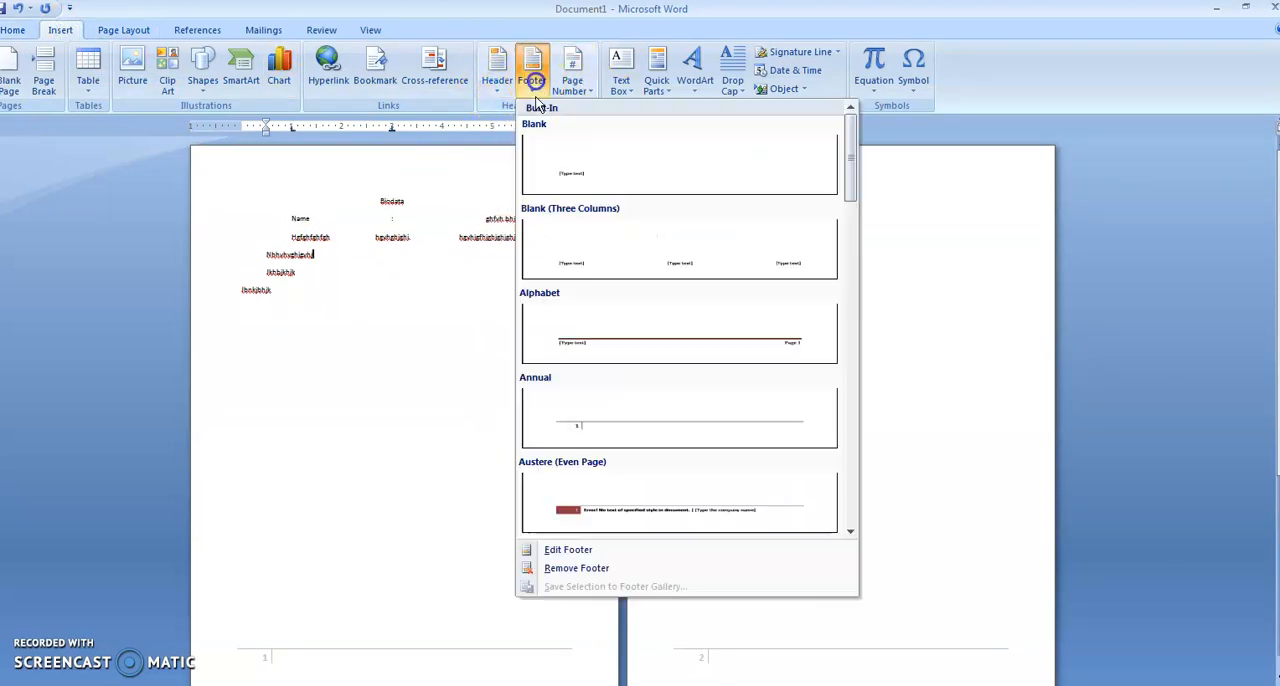
click(566, 568)
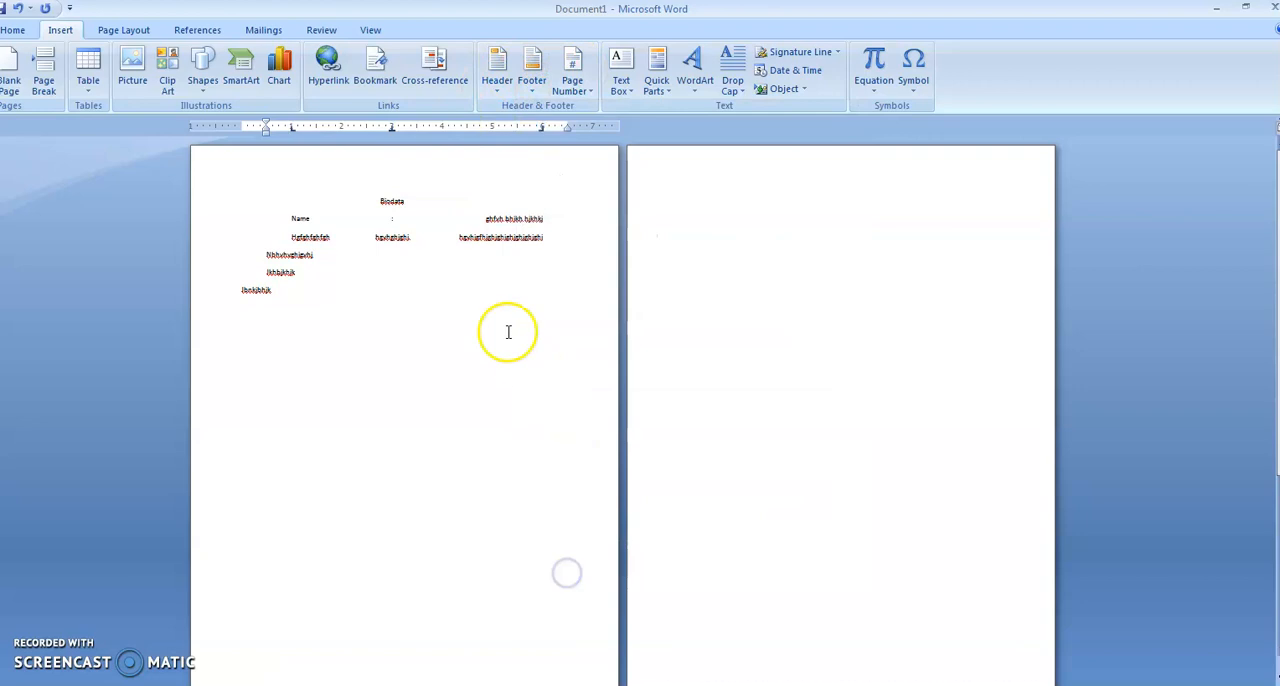
Examine the page number designs offered for the top and bottom of the page, and leave without choosing one.
click(584, 90)
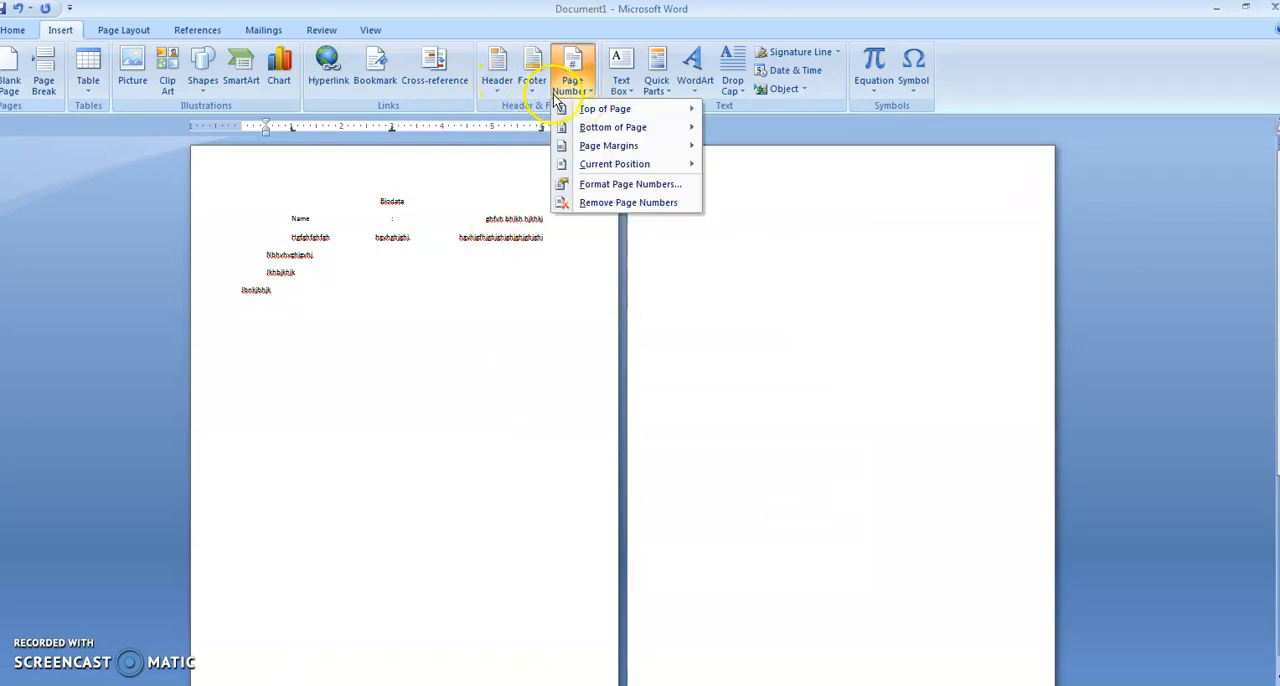
mouse_move(588, 111)
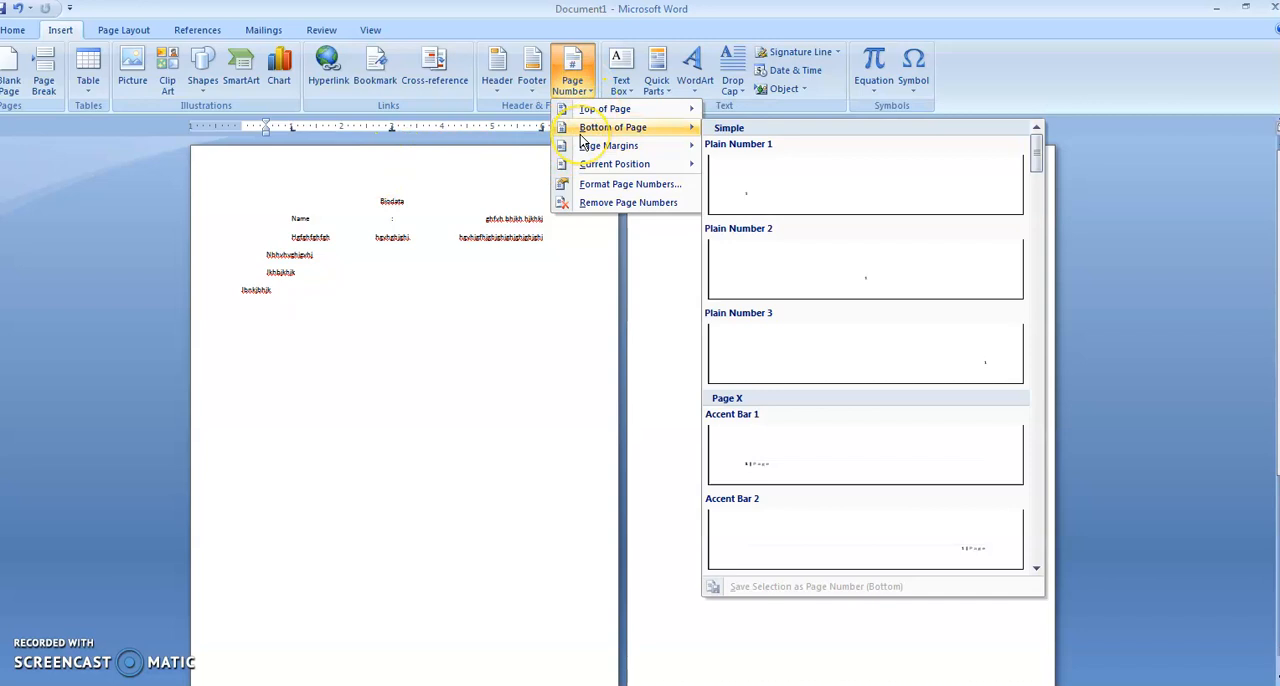
mouse_move(628, 110)
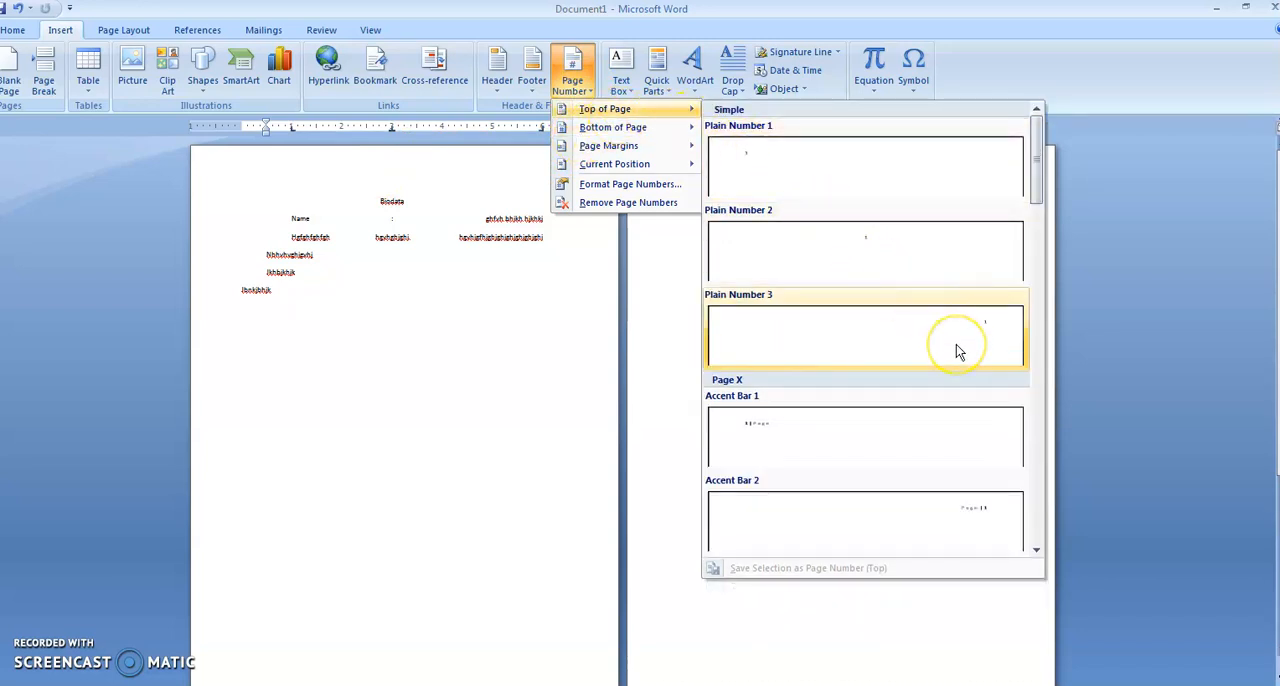
mouse_move(688, 140)
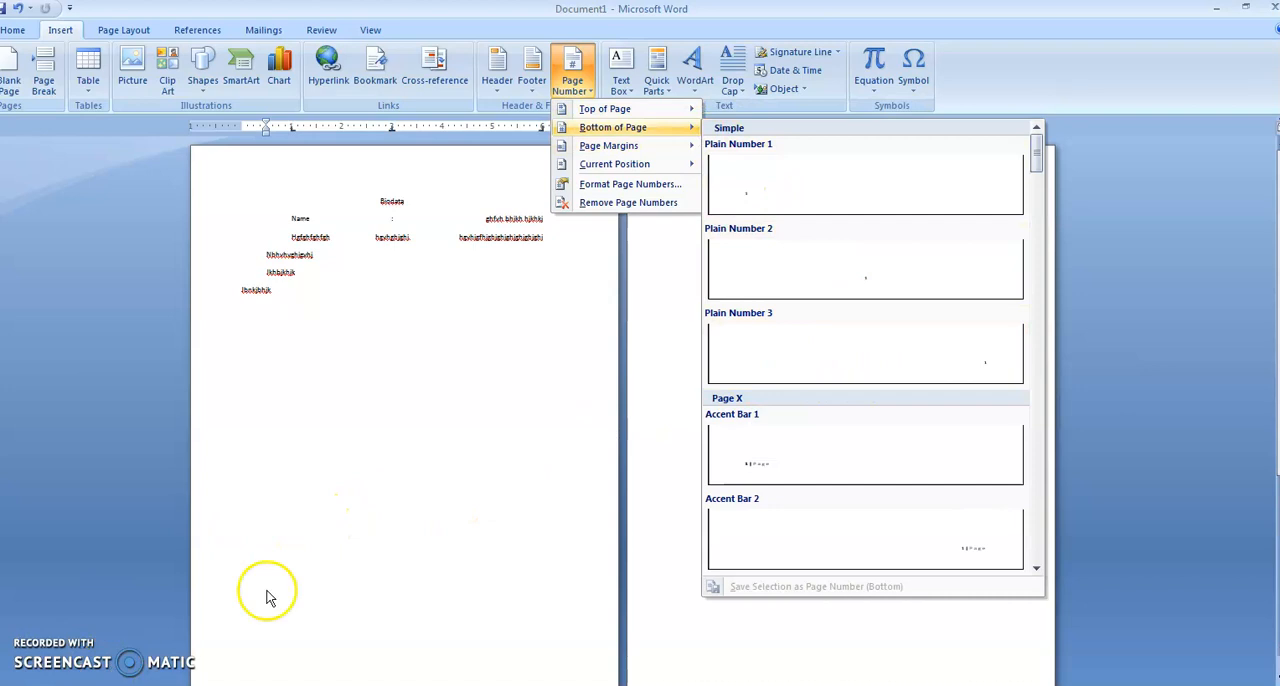
click(434, 494)
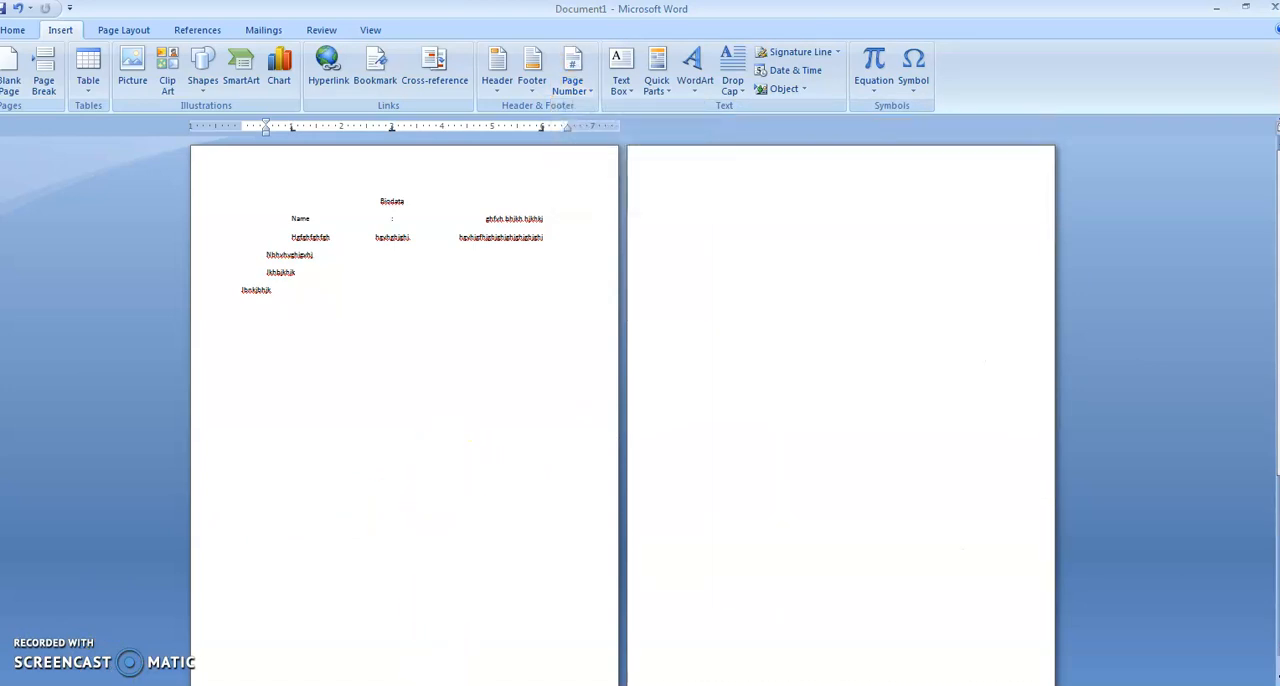
Switch to the PowerPoint presentation "word doc ppt explain", run the slide show from the Unit 3 contents slide through Managing Footers, and exit it.
key(alt+Tab)
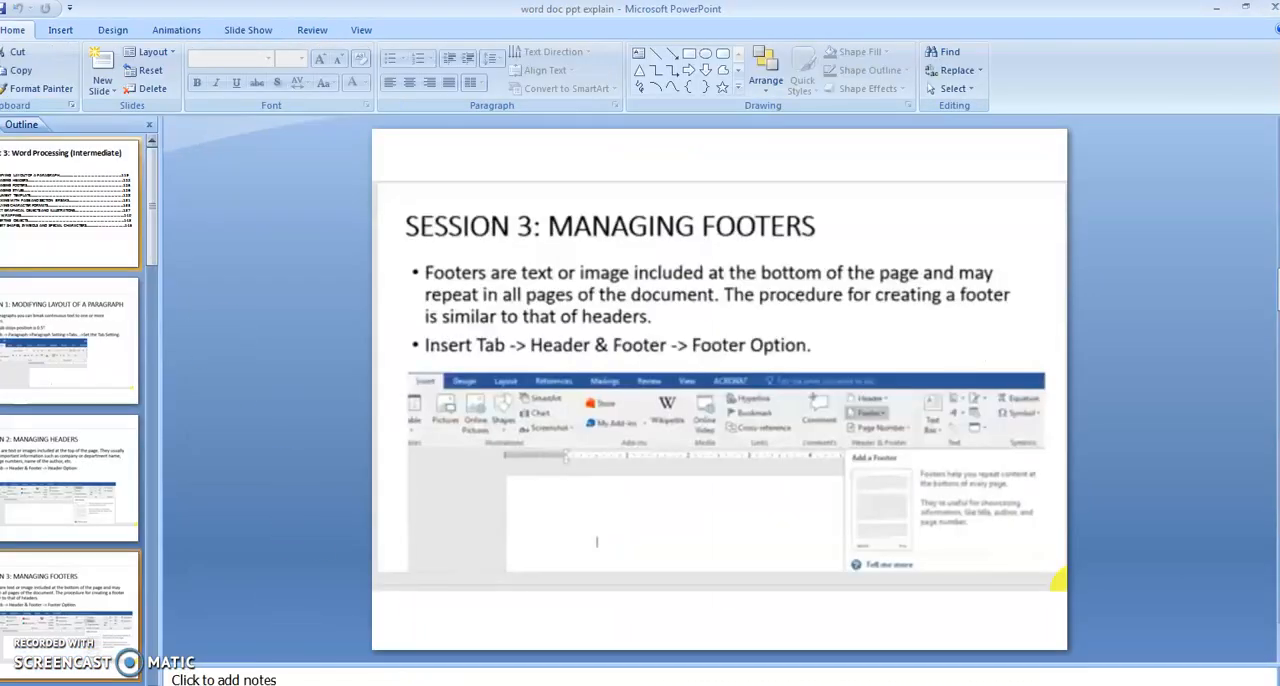
click(80, 203)
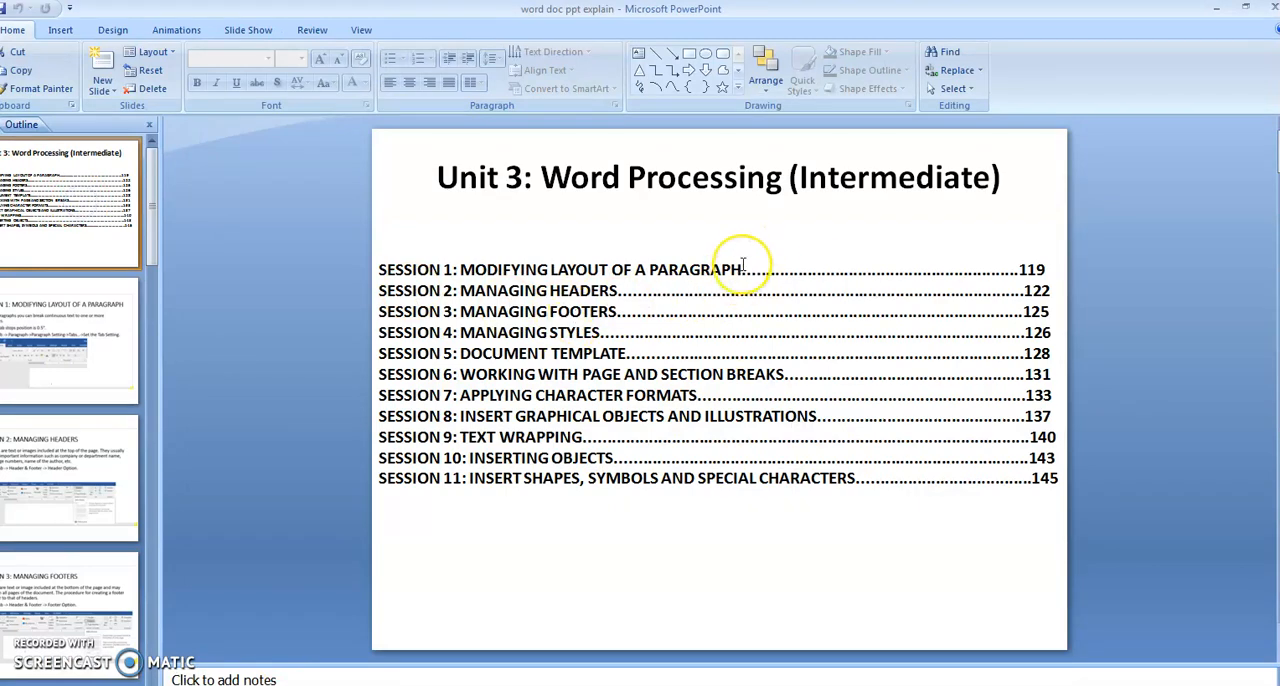
key(F5)
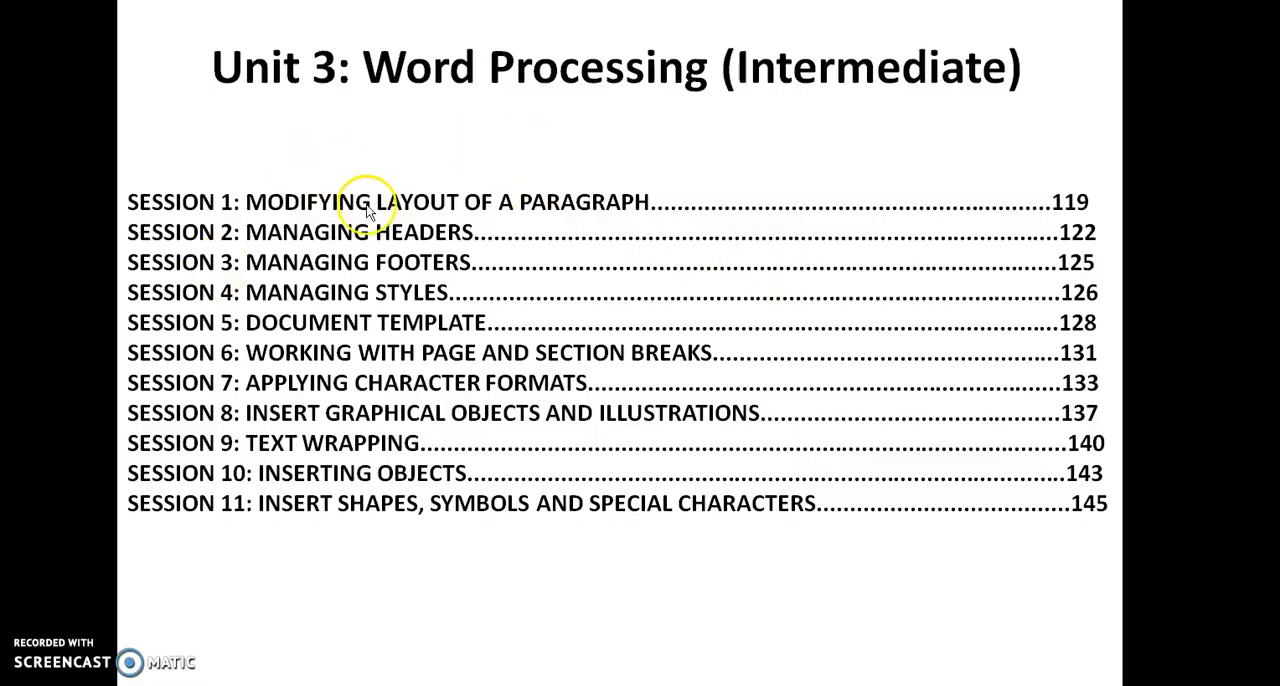
click(460, 216)
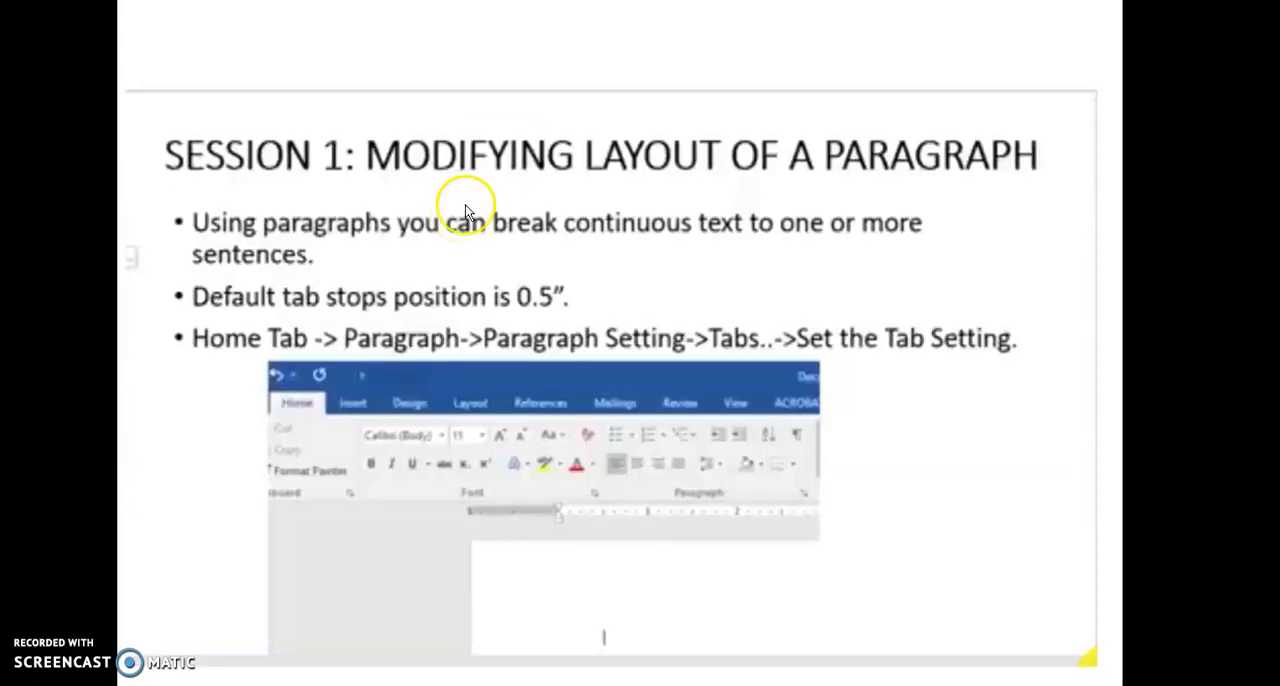
click(205, 343)
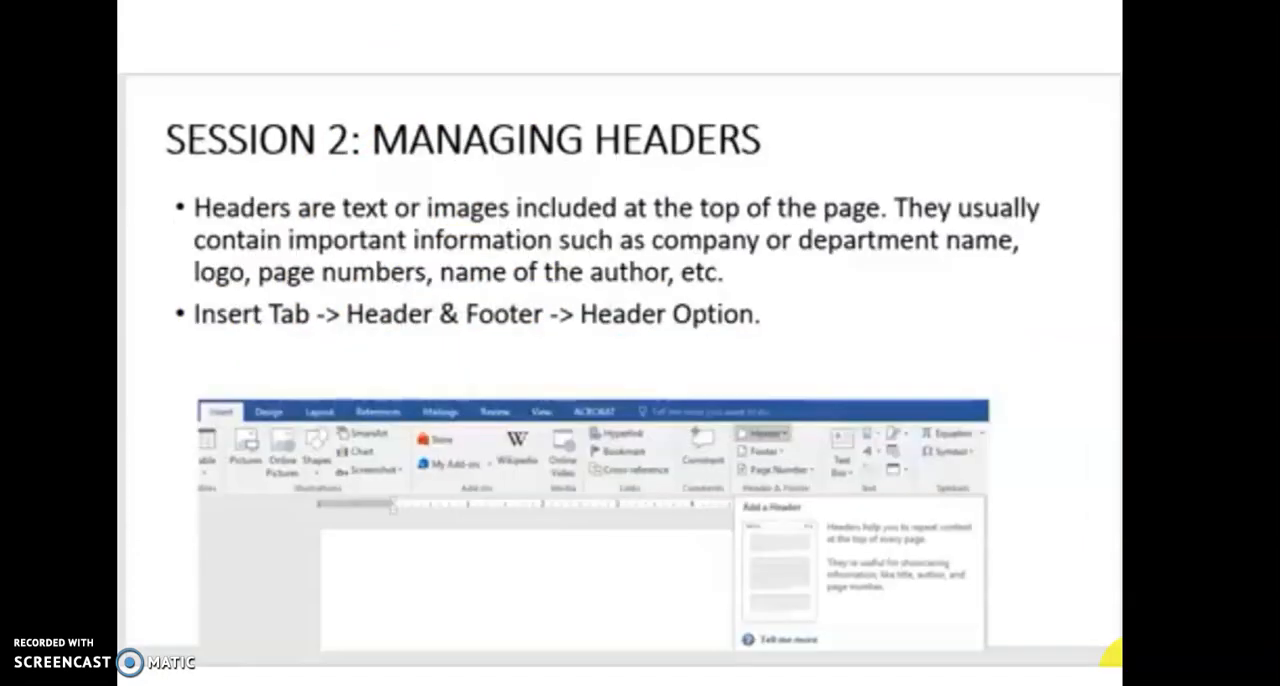
click(1126, 663)
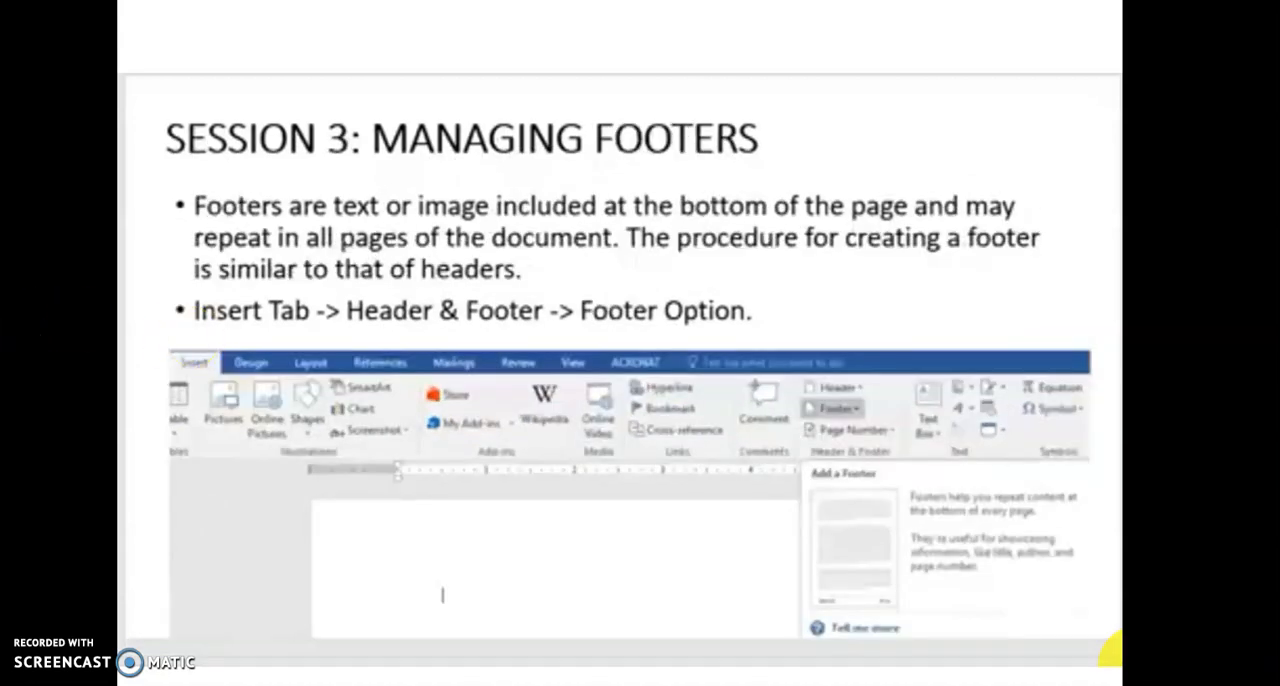
key(Escape)
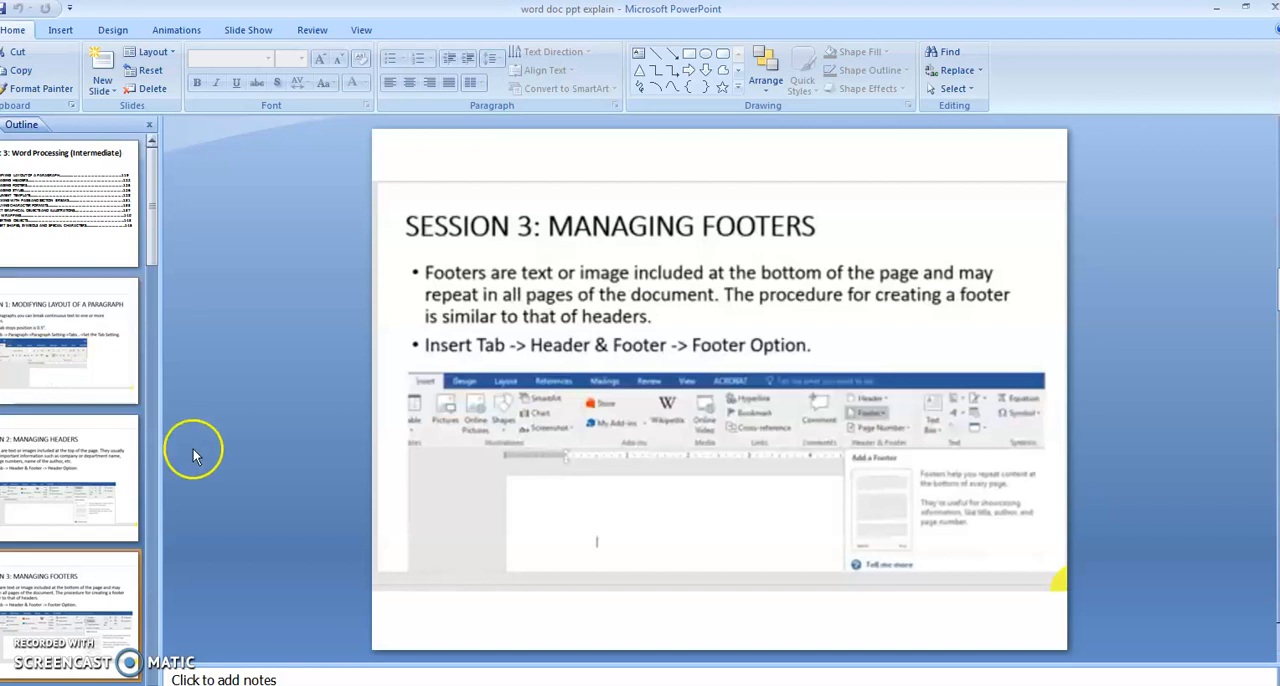